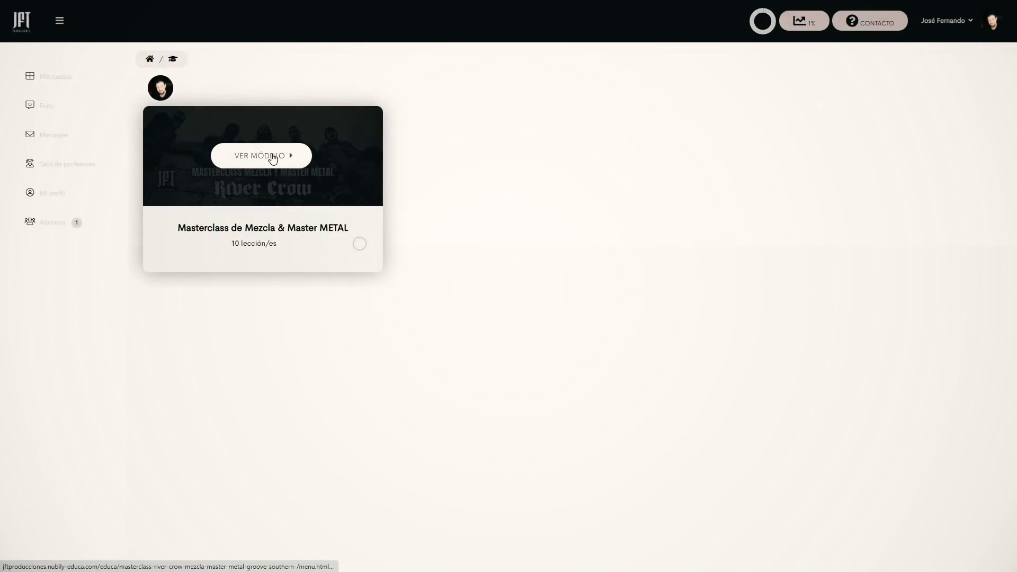
Step: Open Lesson 5 of the River Crow Masterclass de Mezcla & Master METAL course
{"action": "left_click", "coordinate": [273, 157]}
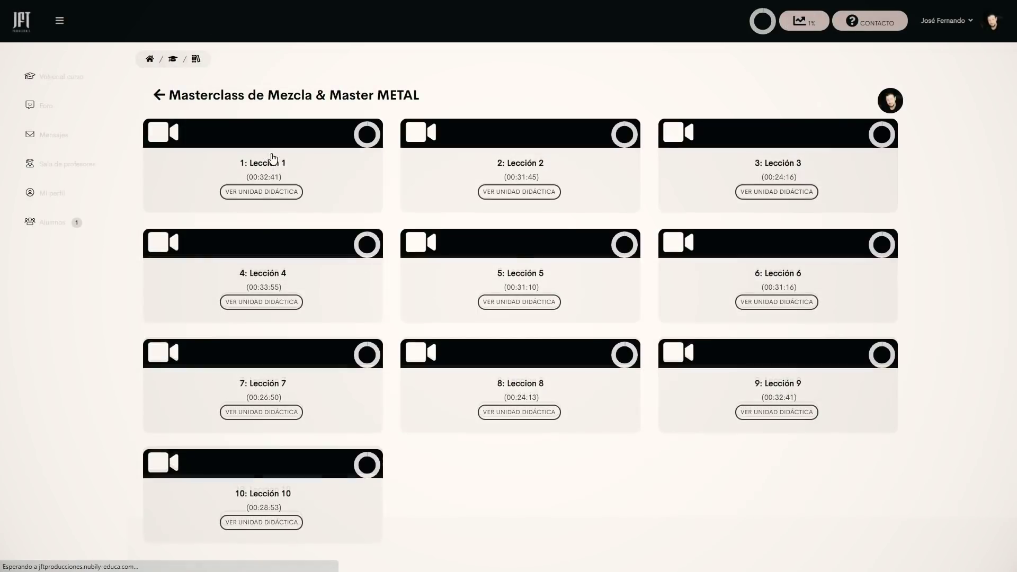
{"action": "left_click", "coordinate": [507, 289]}
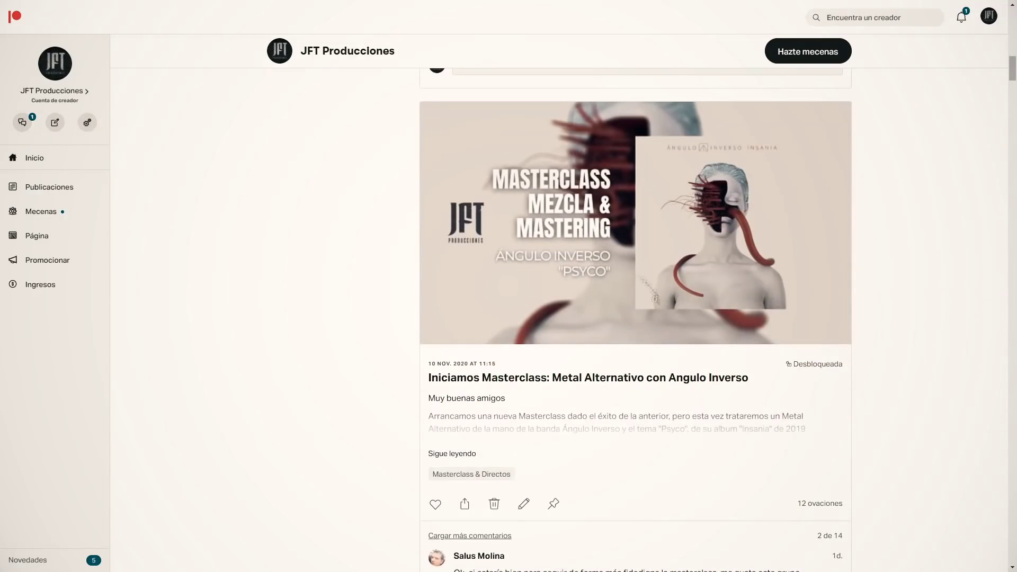
Step: Scroll the Patreon feed down to the MUY IMPORTANTE post and play its video
{"action": "scroll", "coordinate": [631, 270], "scroll_direction": "down", "scroll_amount": 20}
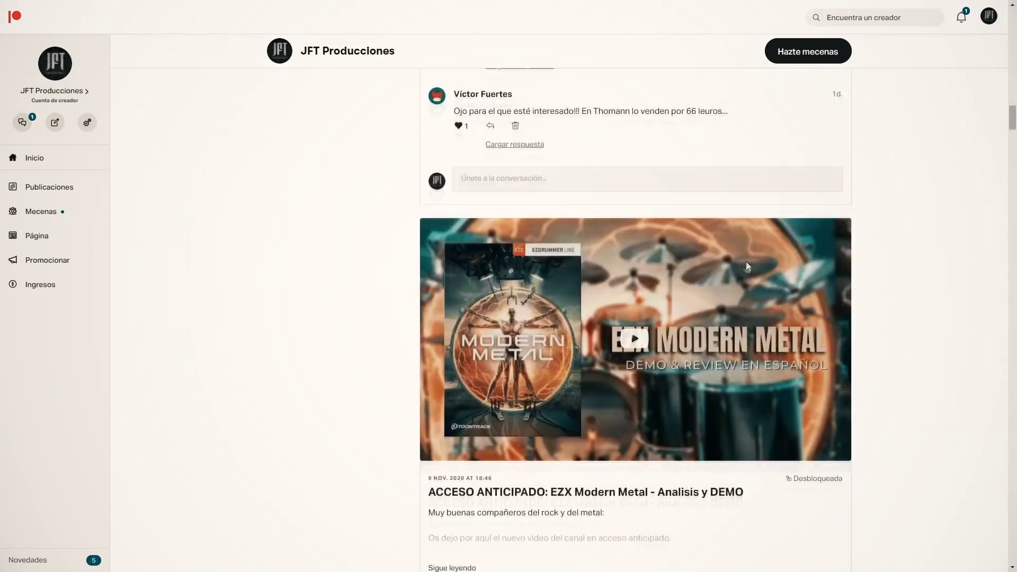
{"action": "scroll", "coordinate": [722, 327], "scroll_direction": "down", "scroll_amount": 20}
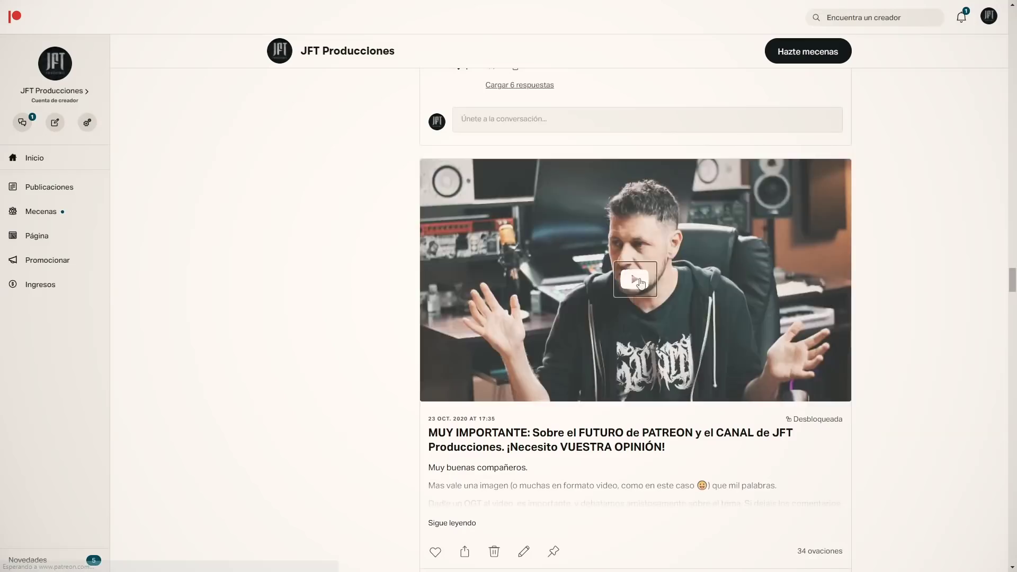
{"action": "left_click", "coordinate": [640, 283]}
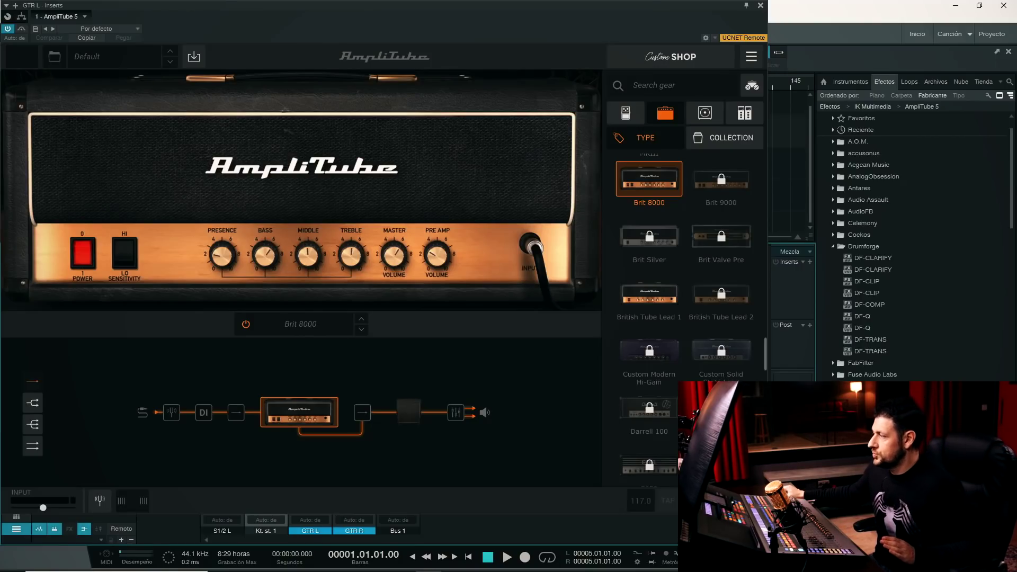
Step: Show the UltraTuner, try split routing then revert to serial, and dismiss the output-mixer upgrade notice
{"action": "left_click_drag", "start_coordinate": [766, 513], "coordinate": [728, 488]}
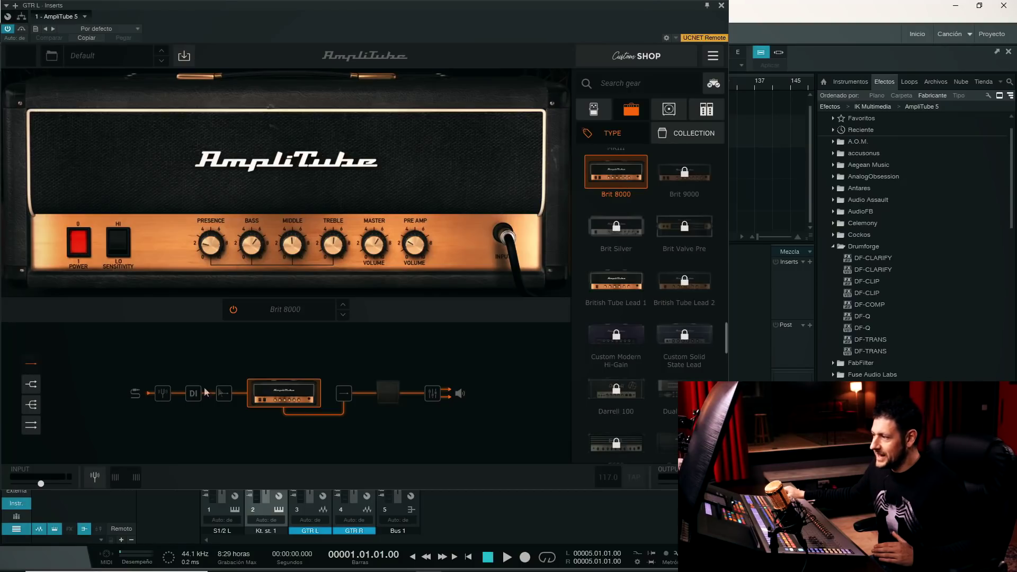
{"action": "left_click", "coordinate": [162, 393]}
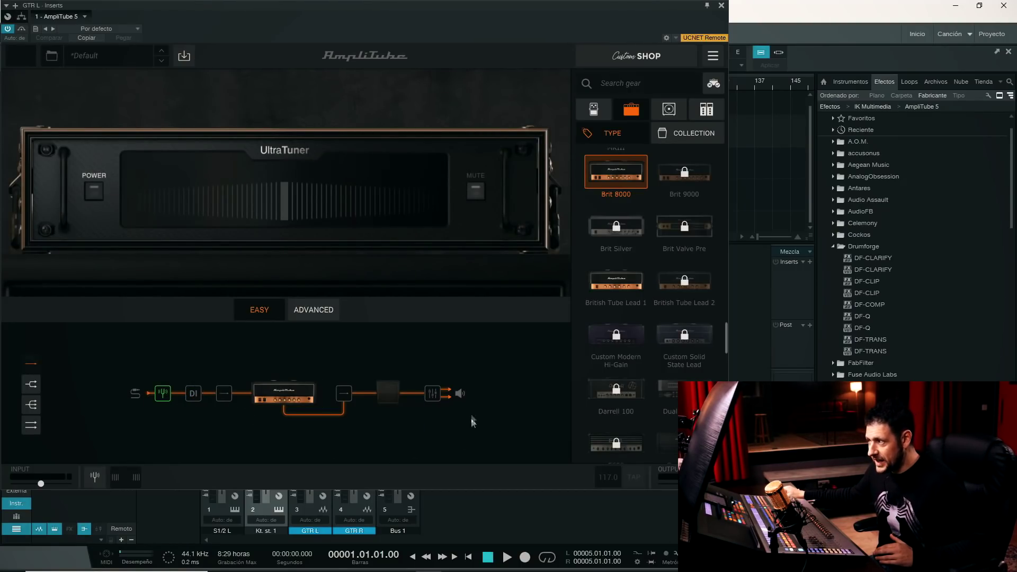
{"action": "left_click", "coordinate": [223, 392]}
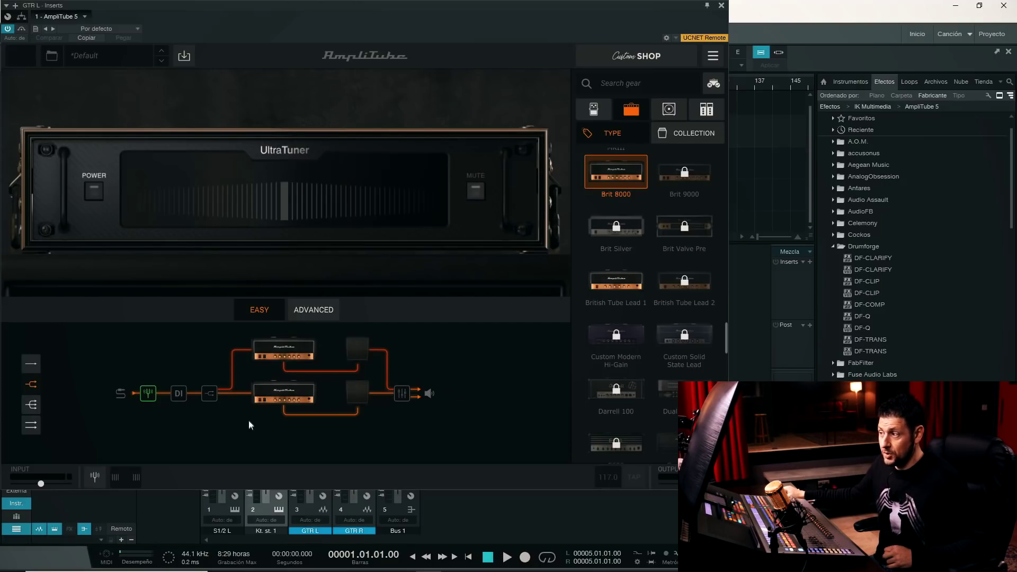
{"action": "left_click", "coordinate": [213, 396]}
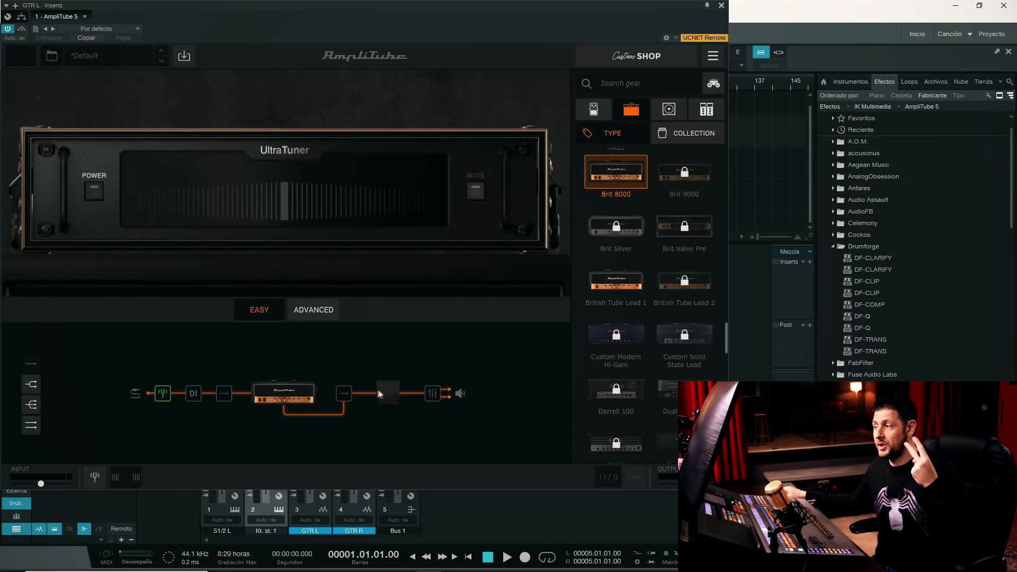
{"action": "left_click", "coordinate": [433, 395]}
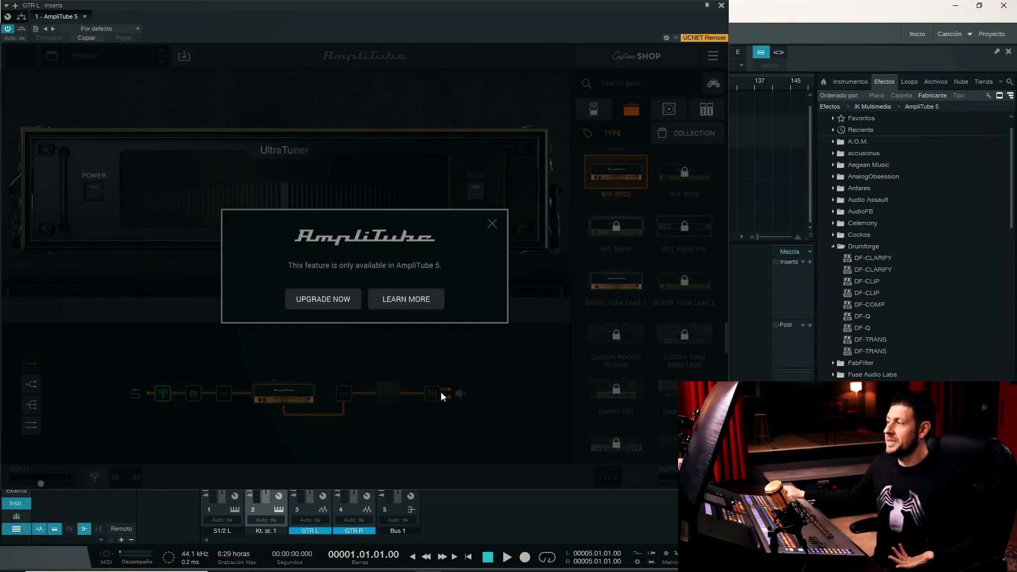
{"action": "left_click", "coordinate": [492, 224]}
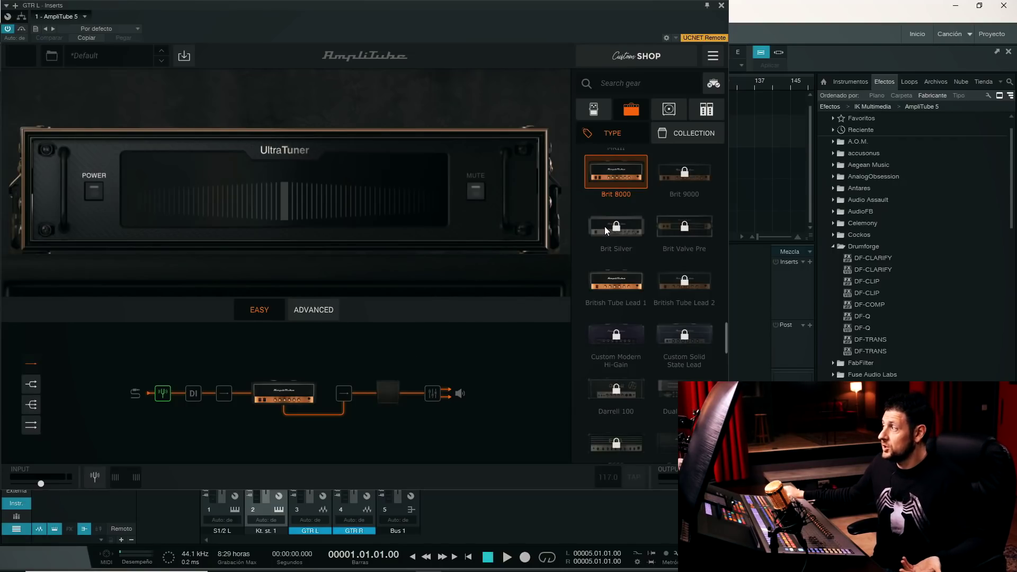
Step: Show the amp, filter the gear list to owned amps, and load the Triple Rectifier
{"action": "scroll", "coordinate": [605, 226], "scroll_direction": "up", "scroll_amount": 2}
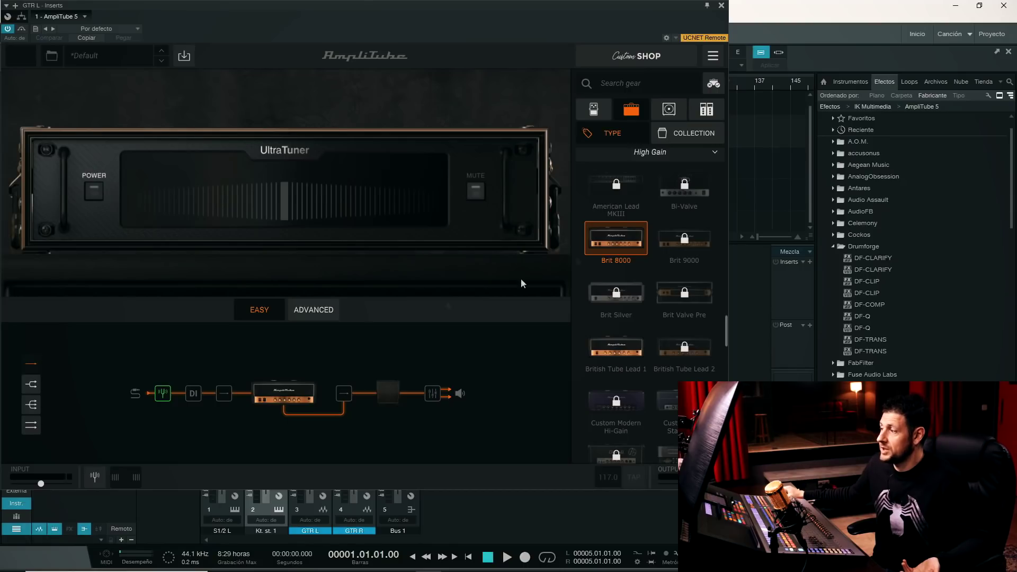
{"action": "left_click", "coordinate": [277, 389]}
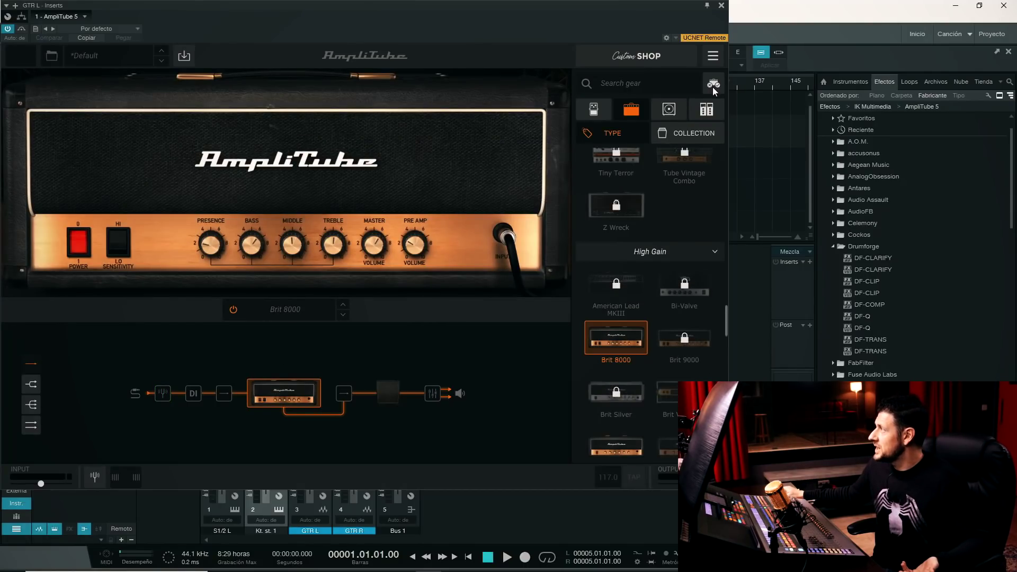
{"action": "left_click", "coordinate": [714, 89]}
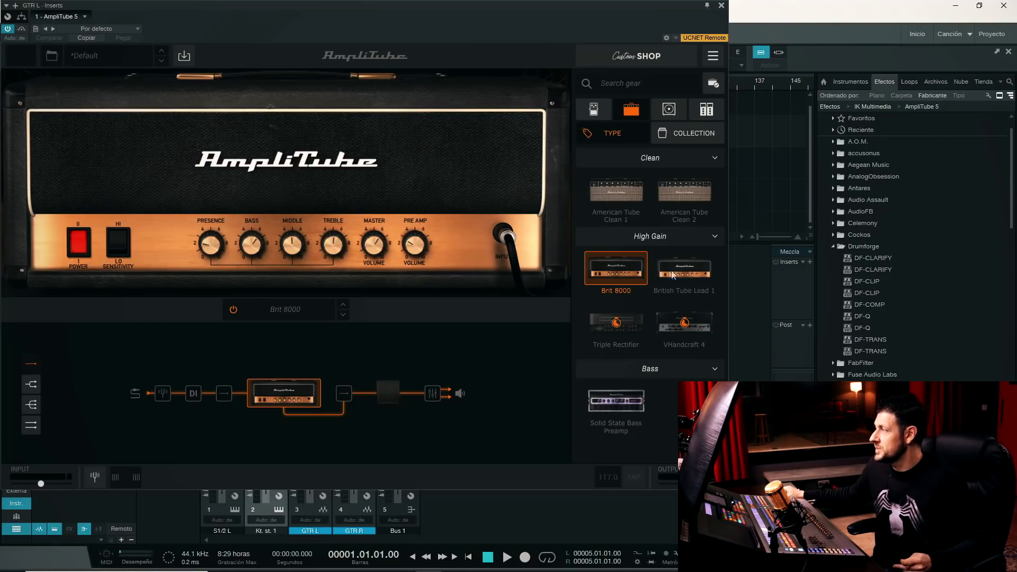
{"action": "left_click", "coordinate": [616, 325]}
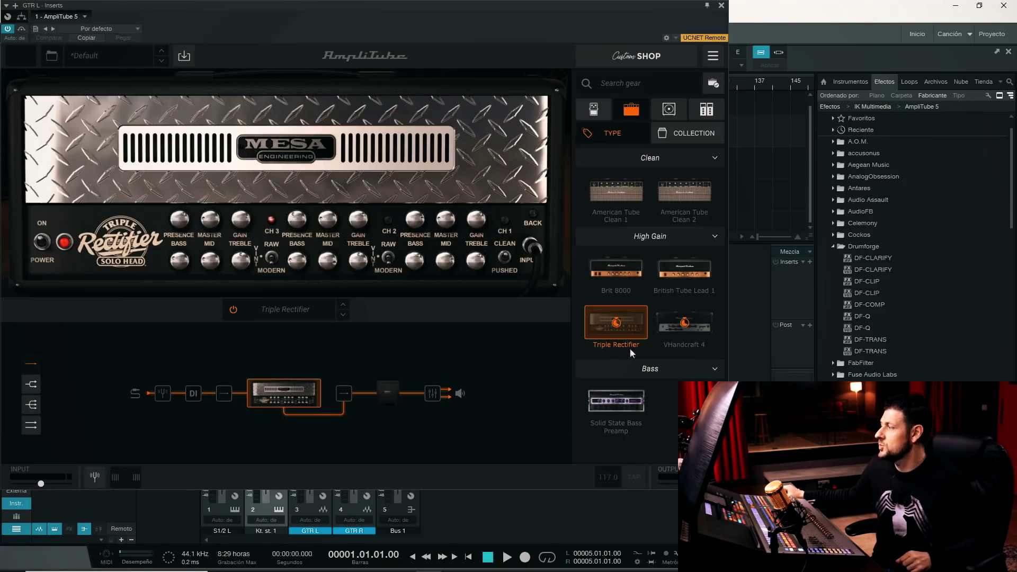
Step: Switch the amp back to the Brit 8000, list all amps, and collapse the Clean category
{"action": "left_click", "coordinate": [630, 402]}
{"action": "left_click", "coordinate": [616, 268]}
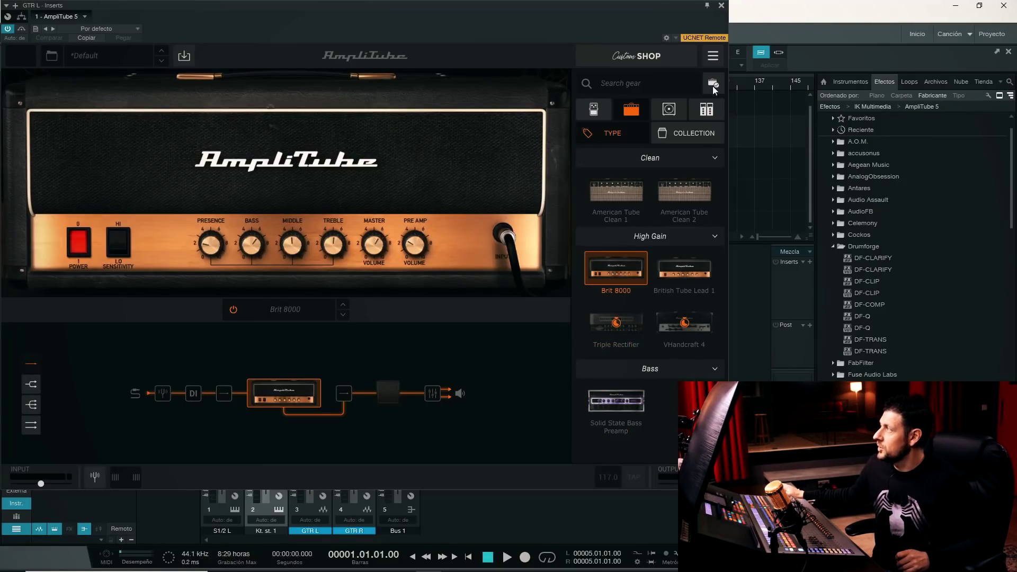
{"action": "left_click", "coordinate": [713, 86]}
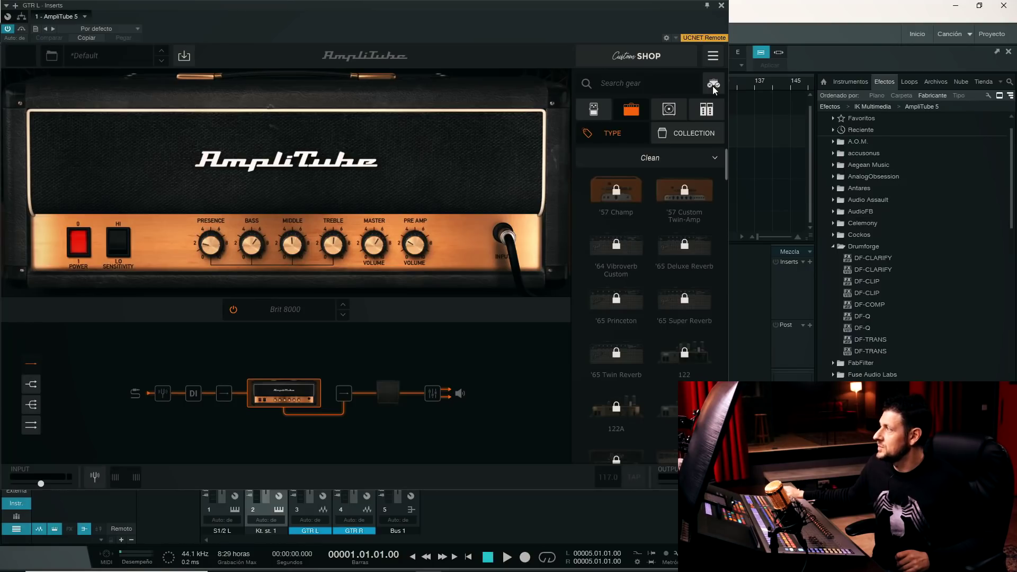
{"action": "left_click", "coordinate": [652, 157]}
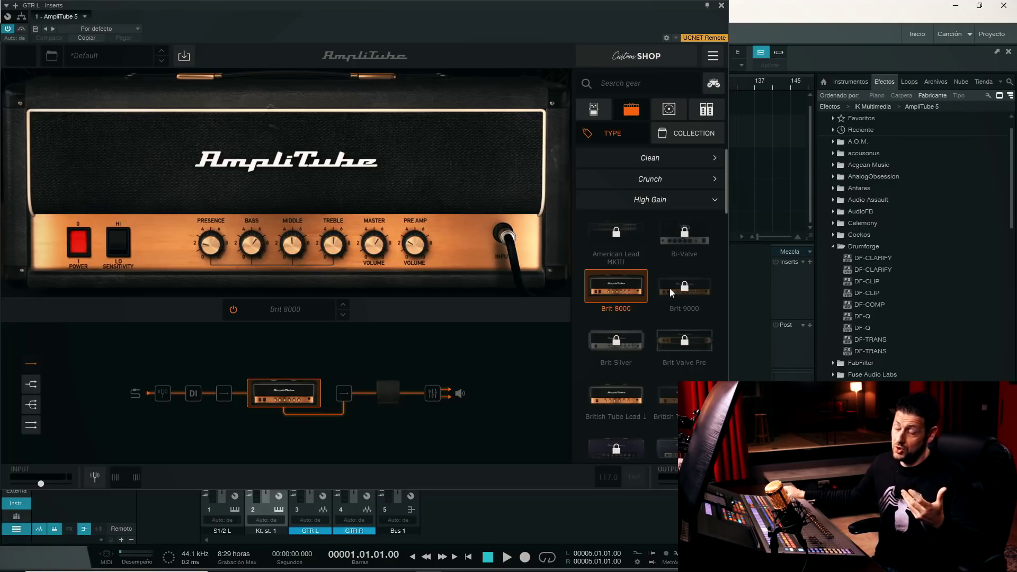
Step: Browse the High Gain amps and open the Custom Shop store window
{"action": "scroll", "coordinate": [635, 310], "scroll_direction": "down", "scroll_amount": 1}
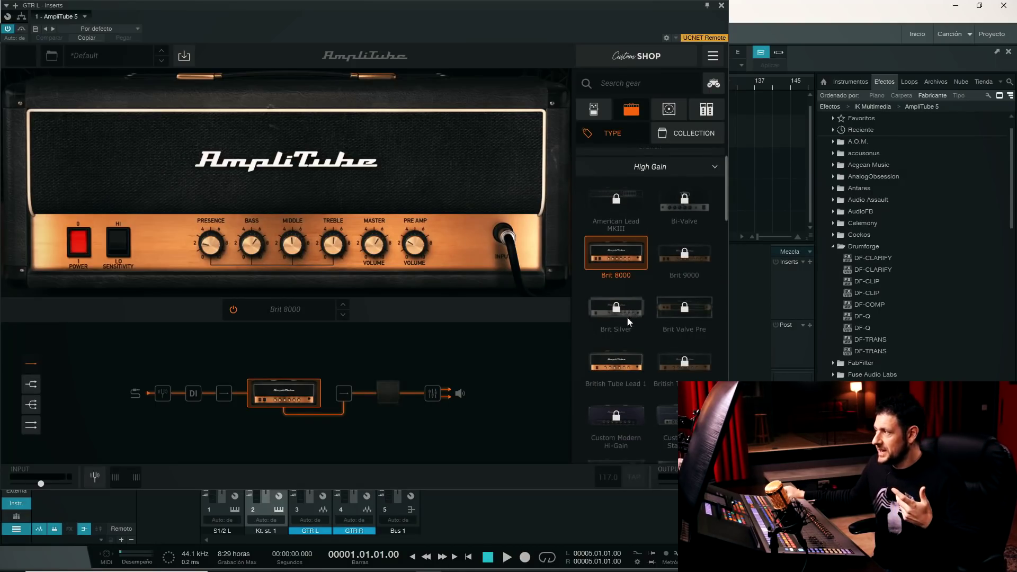
{"action": "scroll", "coordinate": [682, 311], "scroll_direction": "down", "scroll_amount": 2}
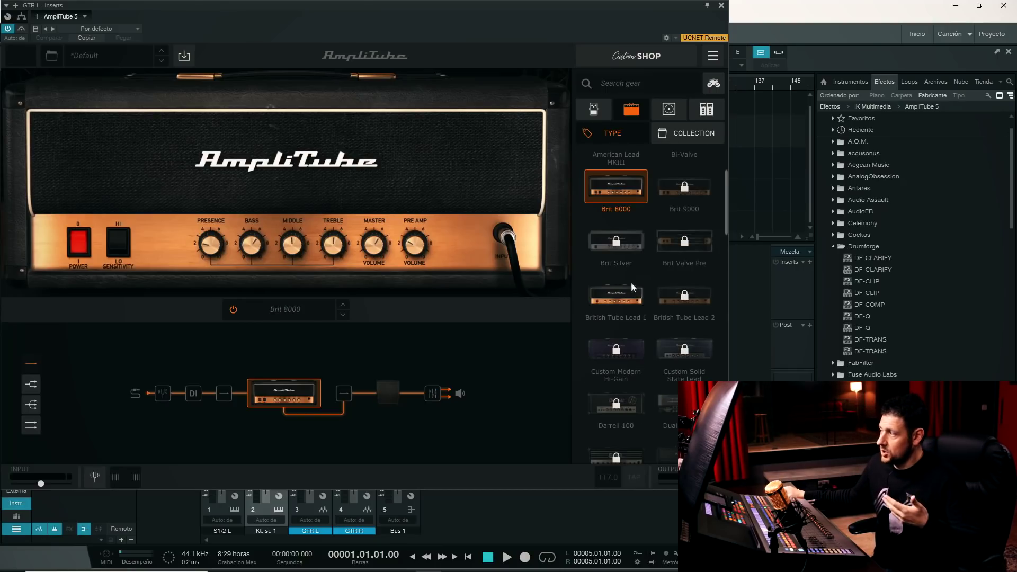
{"action": "scroll", "coordinate": [637, 313], "scroll_direction": "down", "scroll_amount": 1}
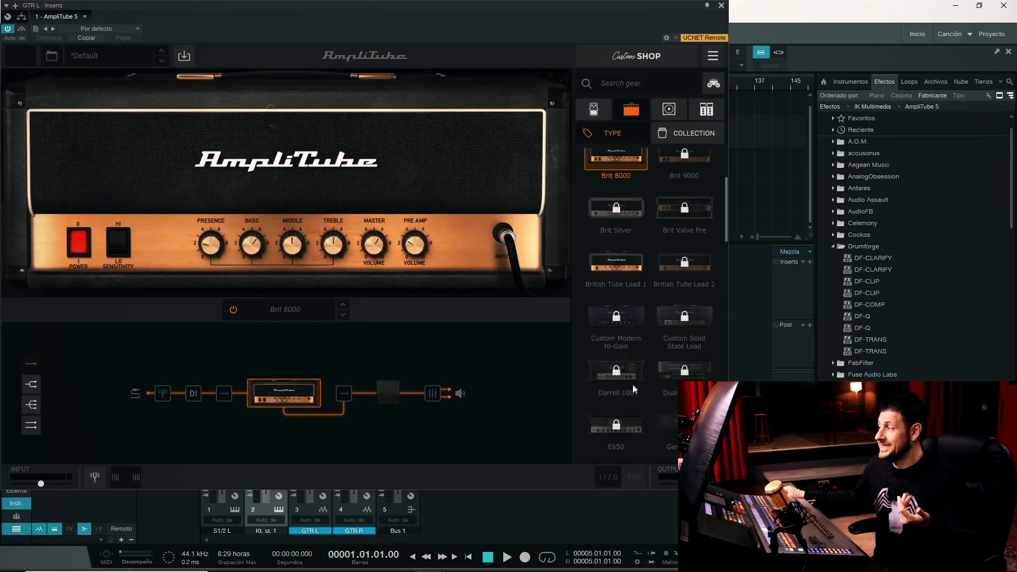
{"action": "scroll", "coordinate": [700, 279], "scroll_direction": "down", "scroll_amount": 3}
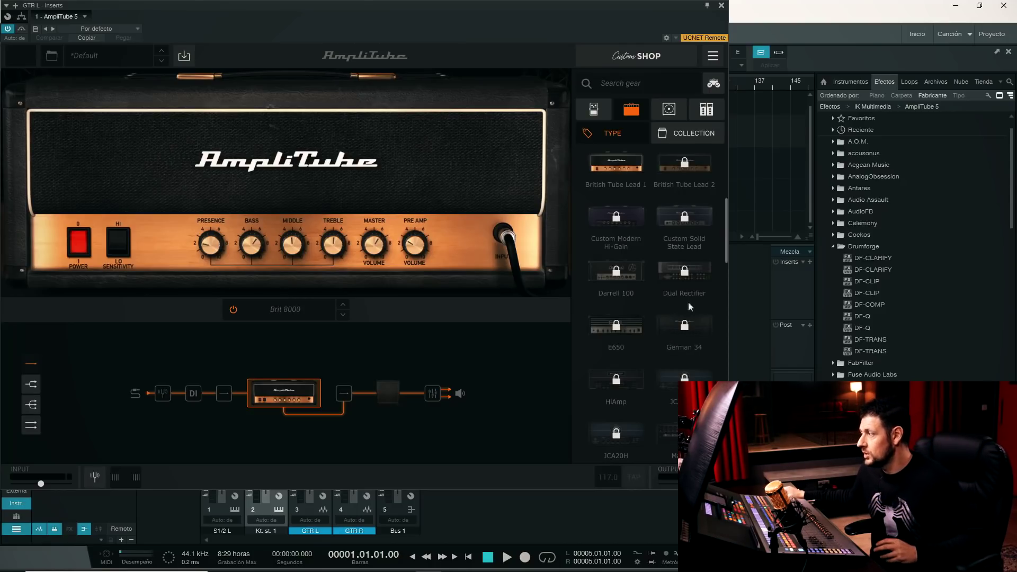
{"action": "scroll", "coordinate": [699, 344], "scroll_direction": "down", "scroll_amount": 2}
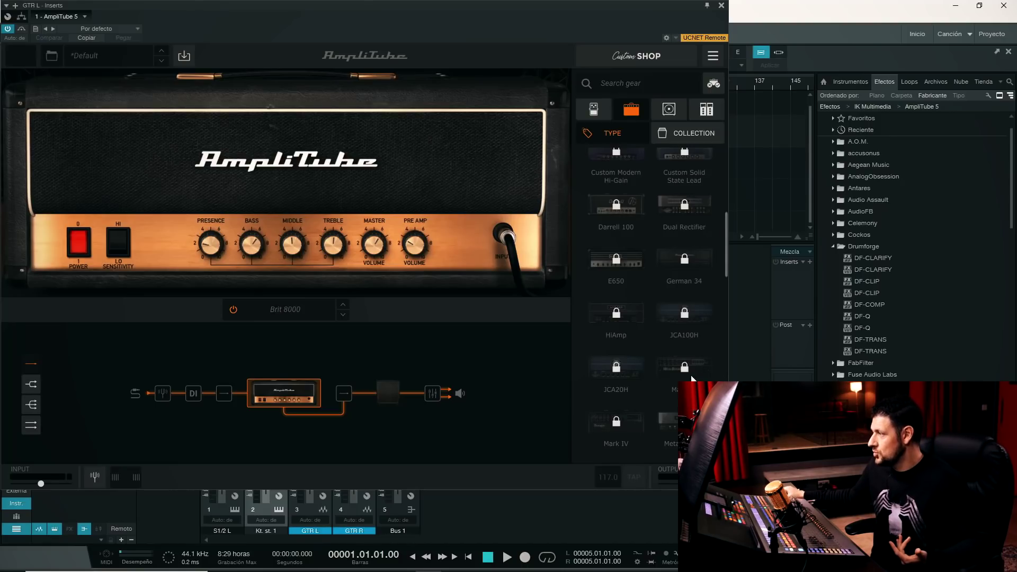
{"action": "scroll", "coordinate": [693, 379], "scroll_direction": "down", "scroll_amount": 6}
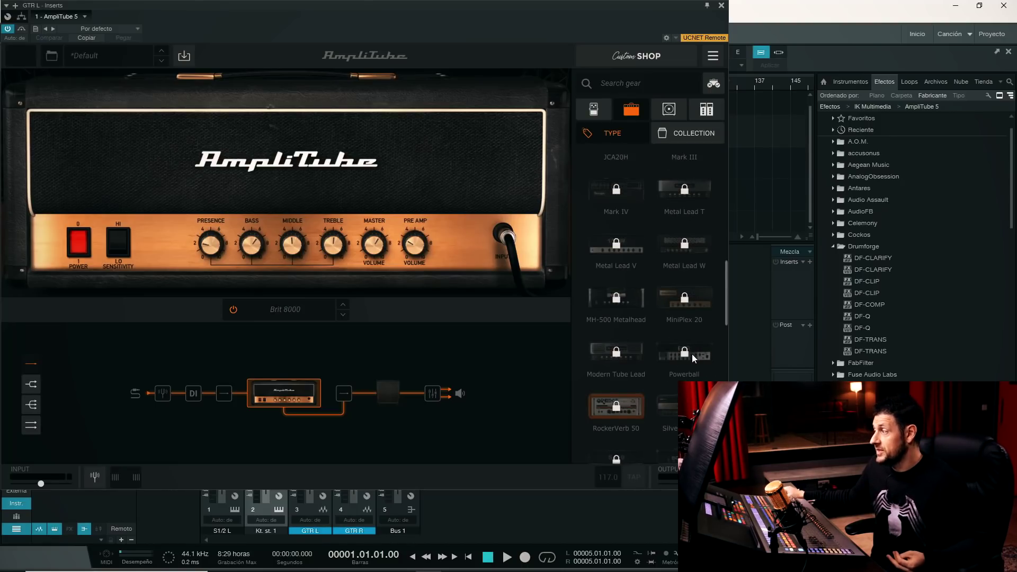
{"action": "scroll", "coordinate": [693, 358], "scroll_direction": "down", "scroll_amount": 1}
{"action": "scroll", "coordinate": [690, 332], "scroll_direction": "down", "scroll_amount": 3}
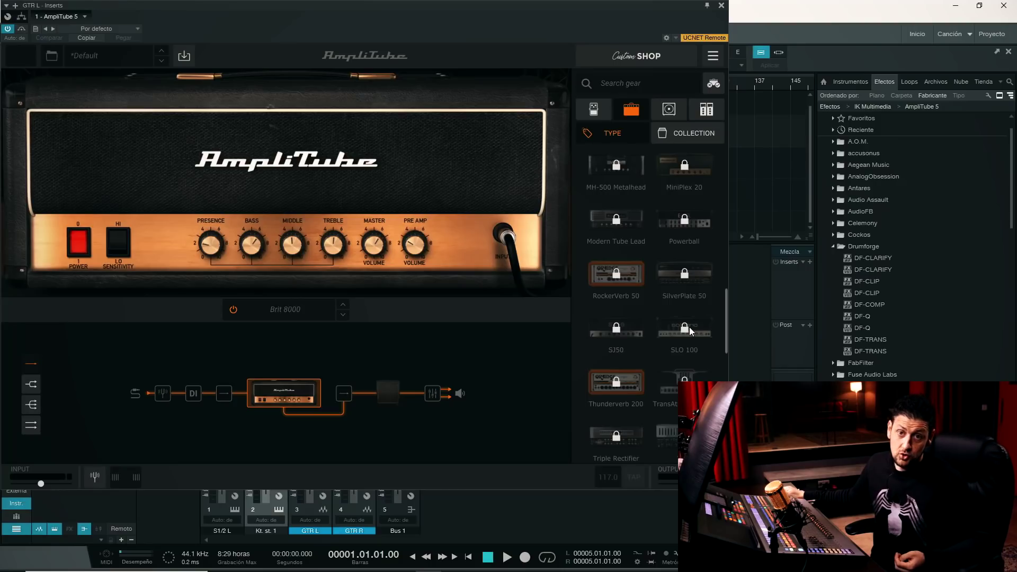
{"action": "scroll", "coordinate": [696, 336], "scroll_direction": "down", "scroll_amount": 1}
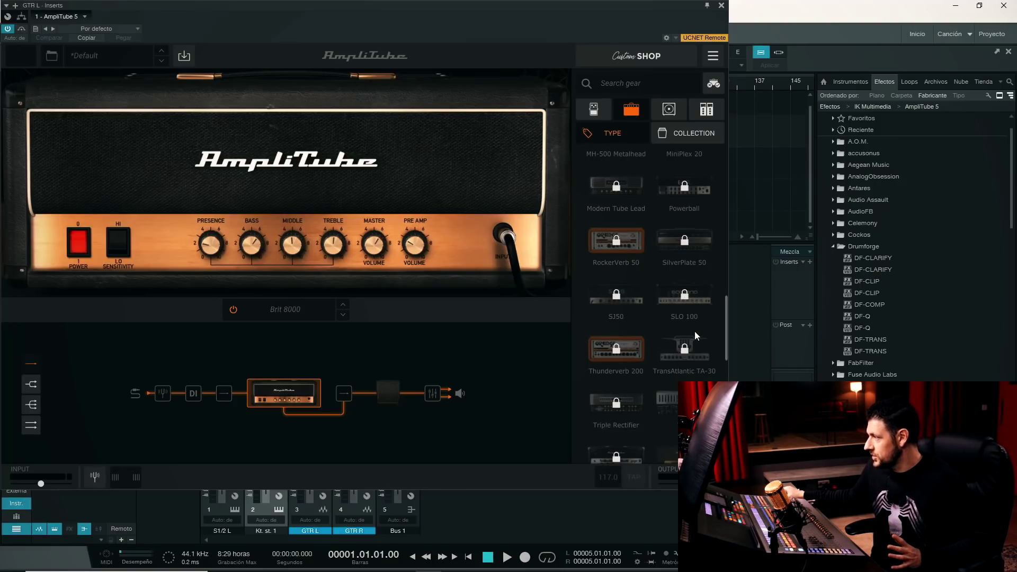
{"action": "scroll", "coordinate": [650, 301], "scroll_direction": "down", "scroll_amount": 3}
{"action": "scroll", "coordinate": [645, 310], "scroll_direction": "up", "scroll_amount": 1}
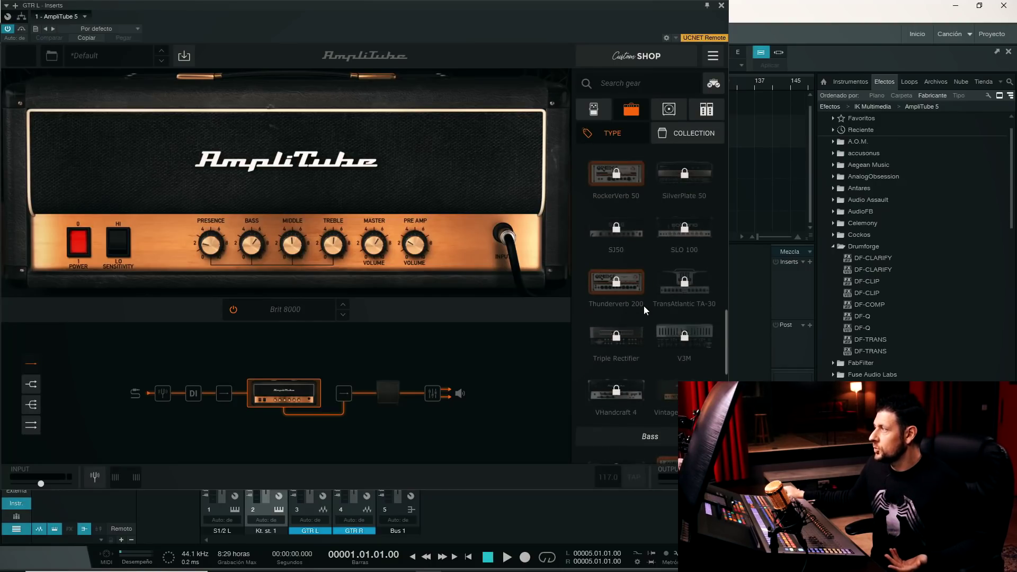
{"action": "scroll", "coordinate": [642, 296], "scroll_direction": "up", "scroll_amount": 1}
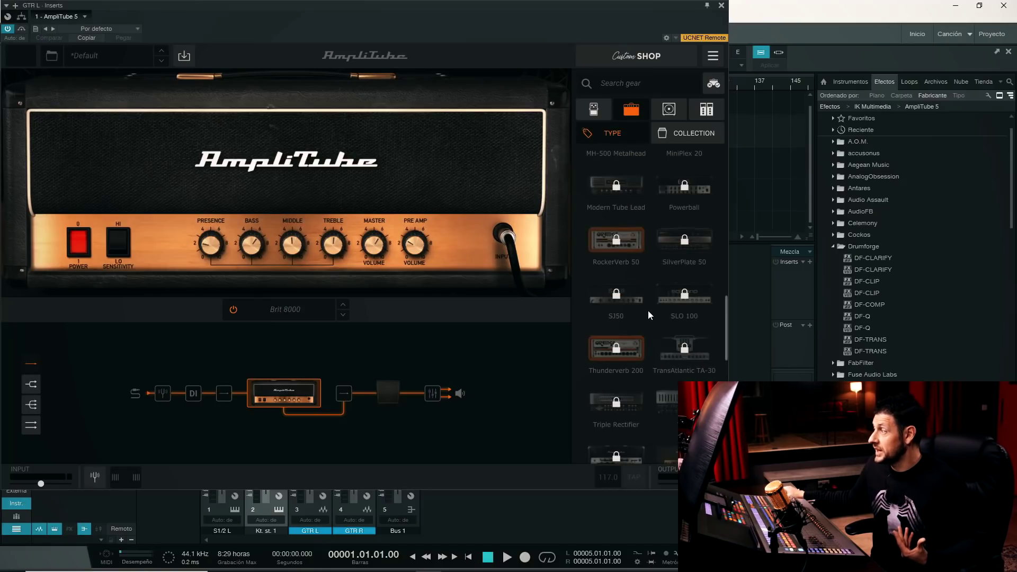
{"action": "scroll", "coordinate": [636, 312], "scroll_direction": "down", "scroll_amount": 2}
{"action": "left_click", "coordinate": [635, 321]}
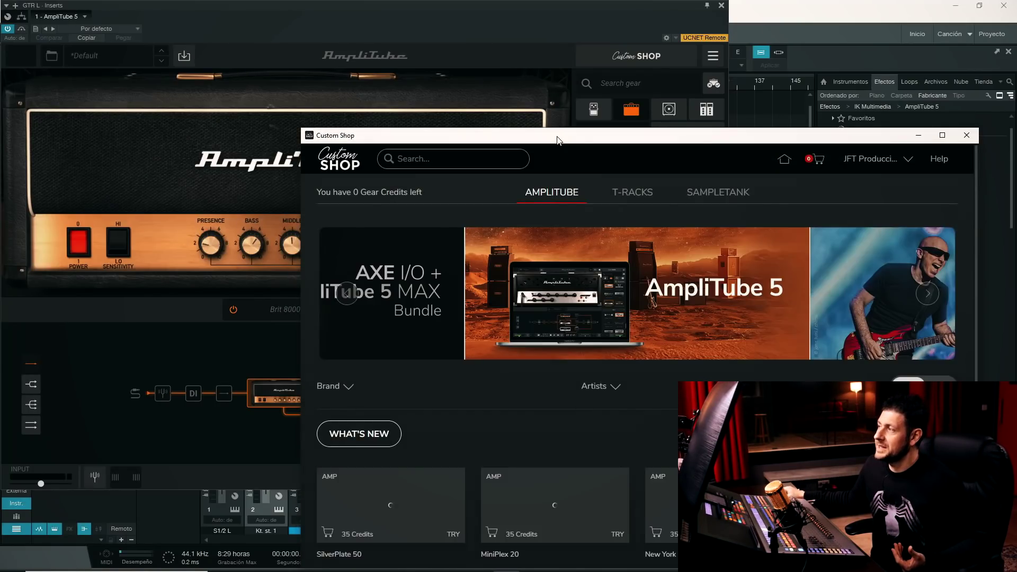
Step: Reopen the store on the locked V3M amp's page and maximize the window
{"action": "left_click_drag", "start_coordinate": [558, 139], "coordinate": [280, 13]}
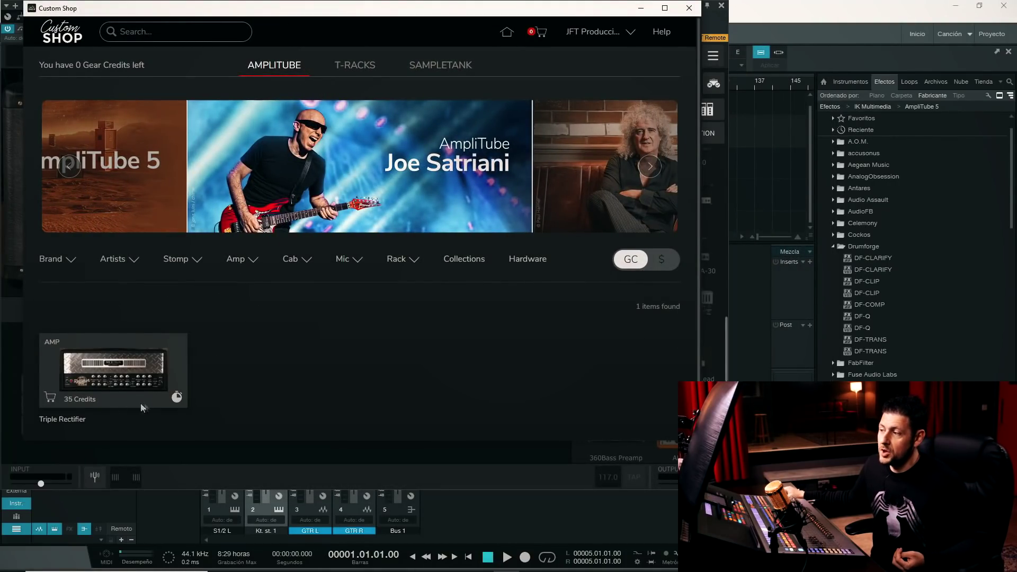
{"action": "mouse_move", "coordinate": [176, 401]}
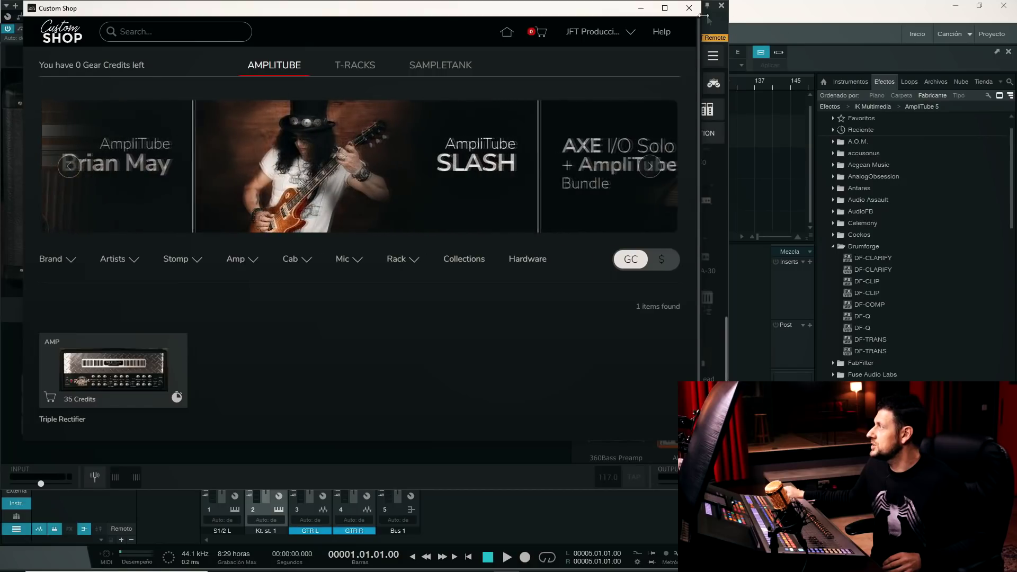
{"action": "left_click", "coordinate": [689, 8]}
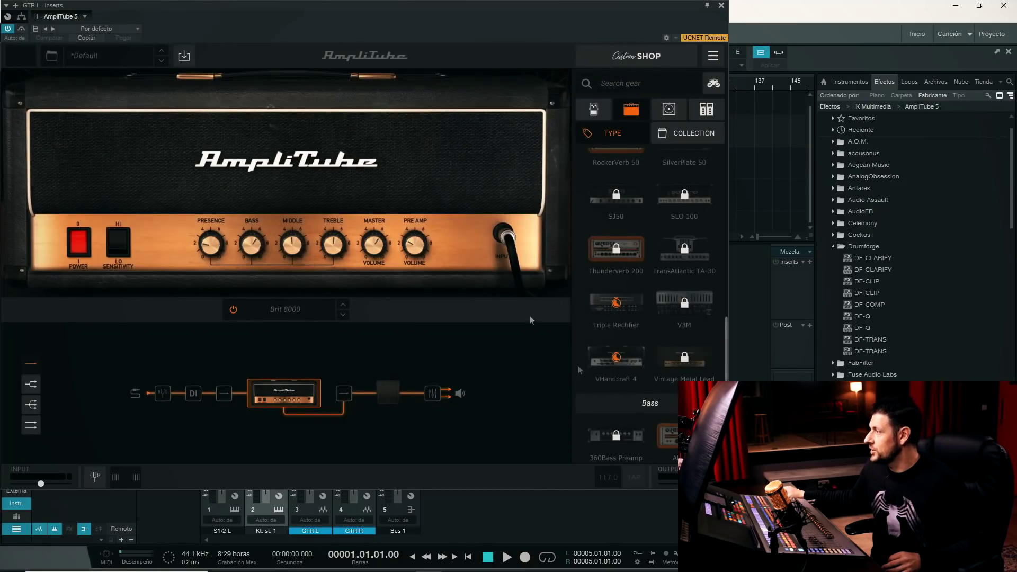
{"action": "left_click", "coordinate": [681, 304]}
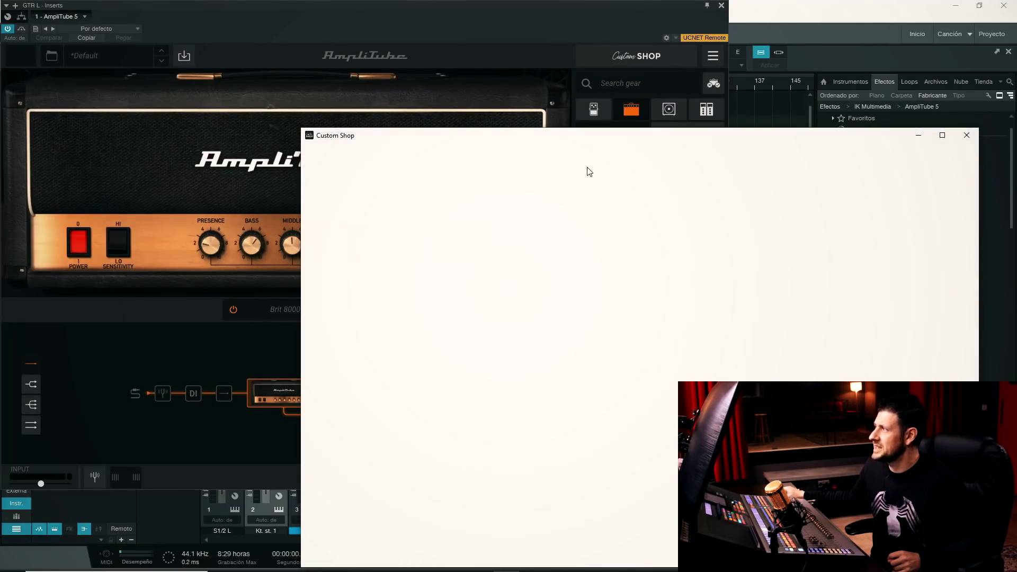
{"action": "double_click", "coordinate": [586, 139]}
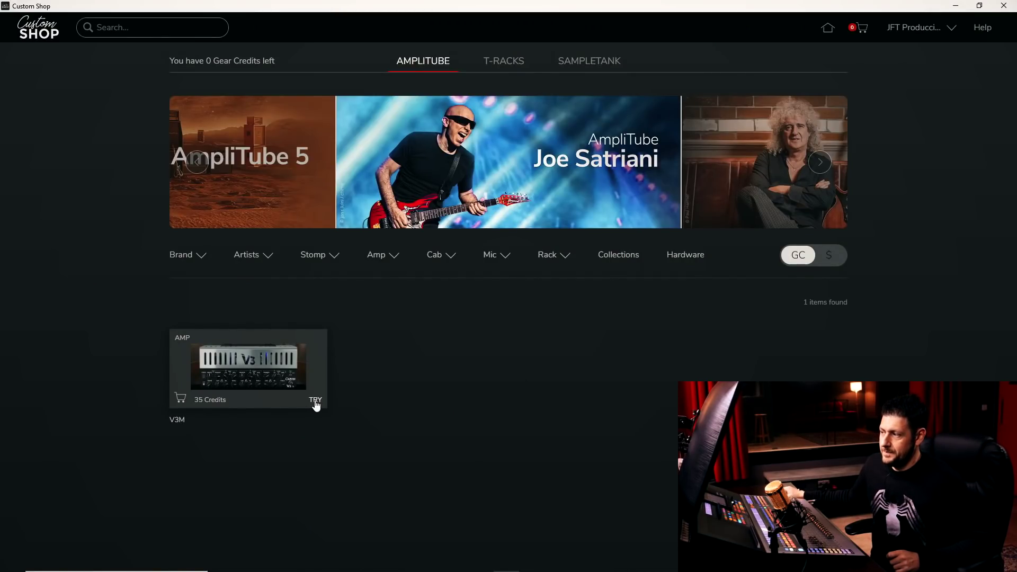
Step: Start a V3M amp trial and show store prices in dollars instead of gear credits
{"action": "left_click", "coordinate": [315, 401]}
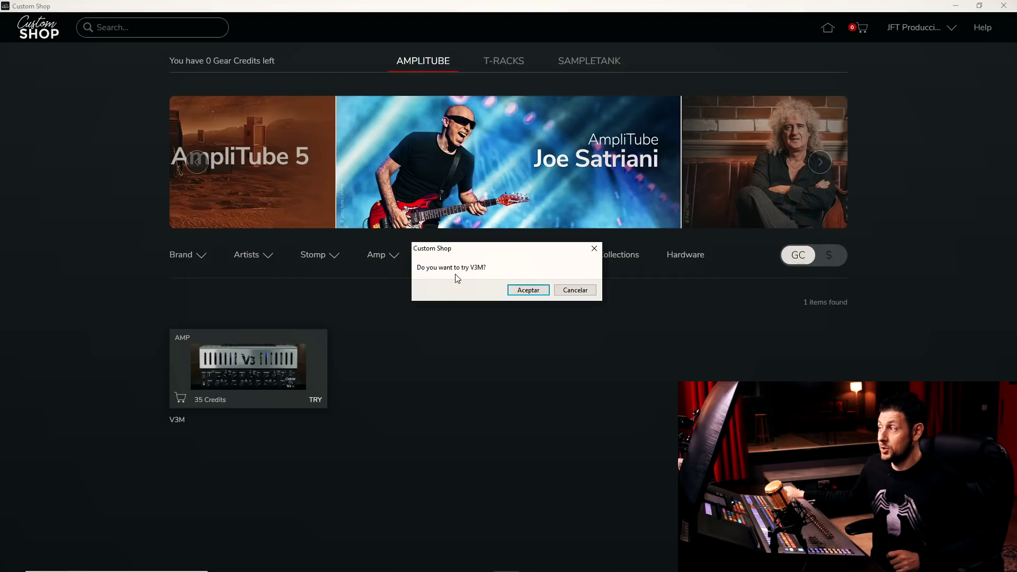
{"action": "left_click", "coordinate": [528, 290]}
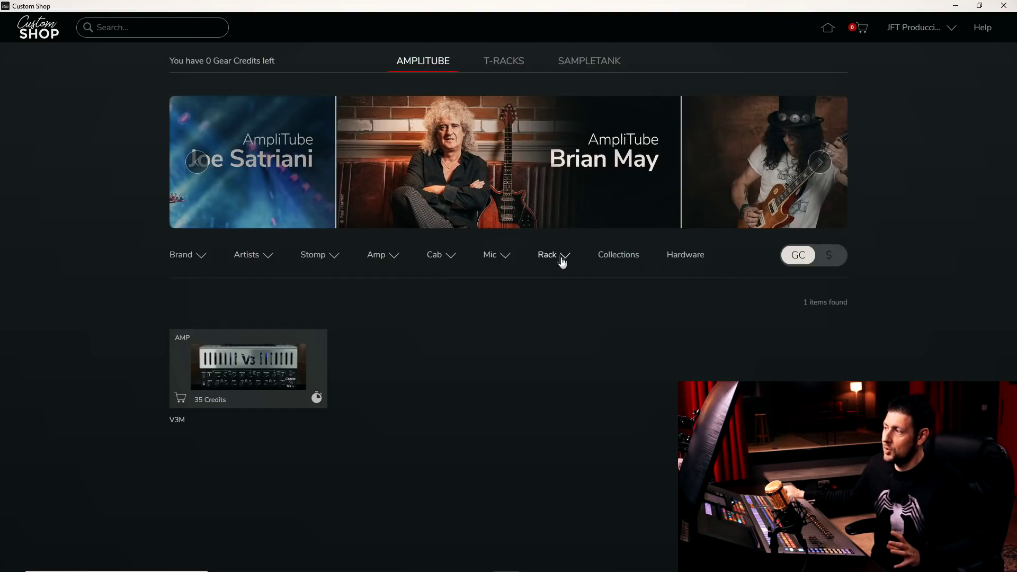
{"action": "mouse_move", "coordinate": [318, 402]}
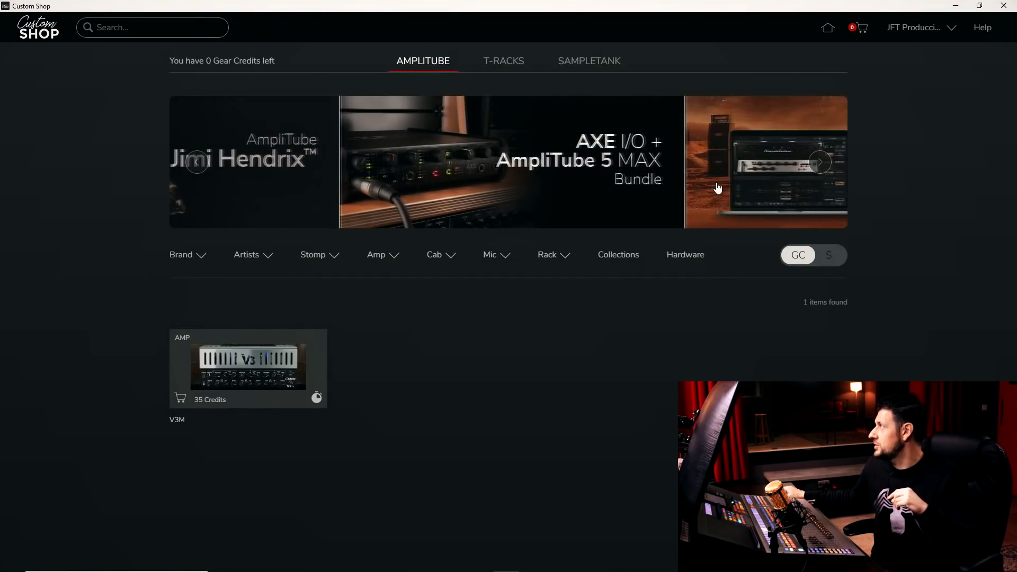
{"action": "left_click", "coordinate": [832, 253]}
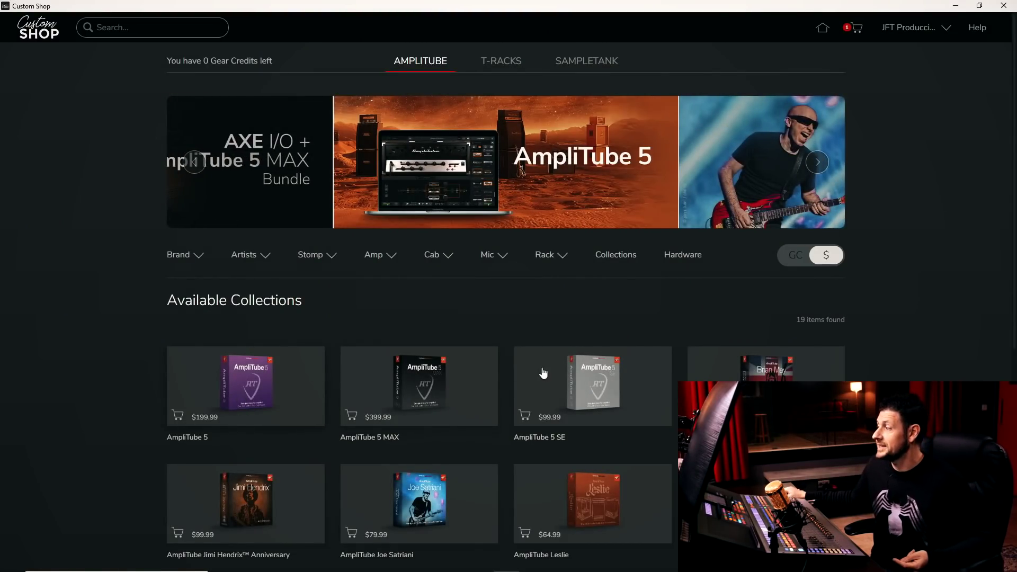
Step: Browse the Available Collections grid, then minimize the store to return to AmpliTube
{"action": "scroll", "coordinate": [586, 388], "scroll_direction": "down", "scroll_amount": 3}
{"action": "scroll", "coordinate": [585, 387], "scroll_direction": "down", "scroll_amount": 2}
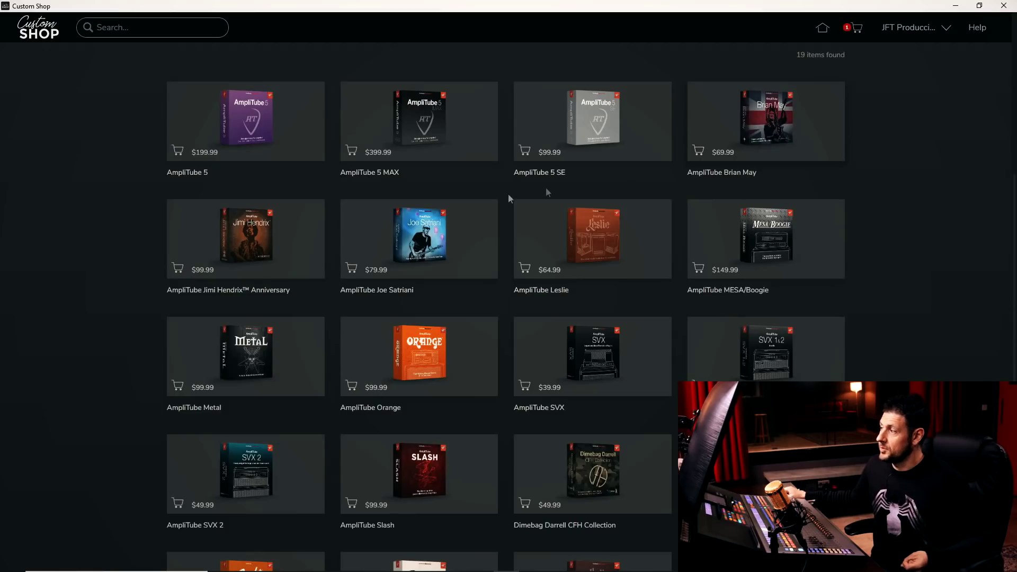
{"action": "scroll", "coordinate": [266, 267], "scroll_direction": "down", "scroll_amount": 2}
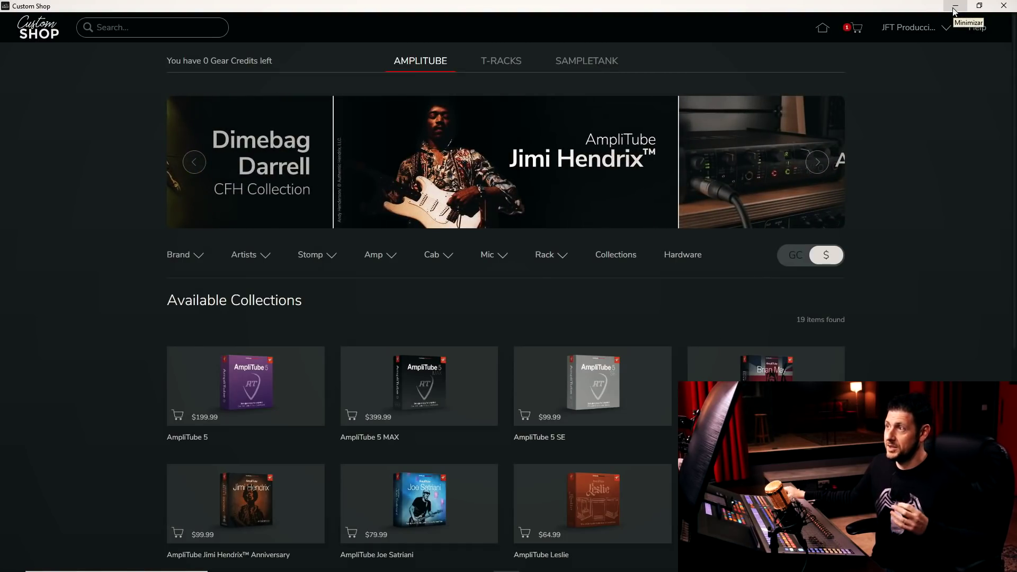
{"action": "left_click", "coordinate": [955, 6]}
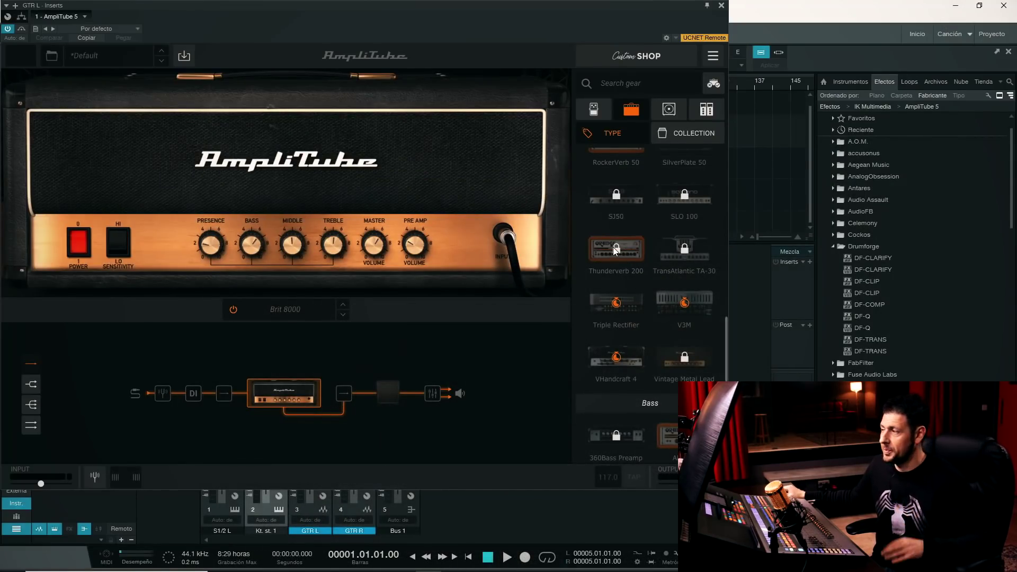
Step: Load the Triple Rectifier amp and restart playback to hear it
{"action": "left_click", "coordinate": [605, 303]}
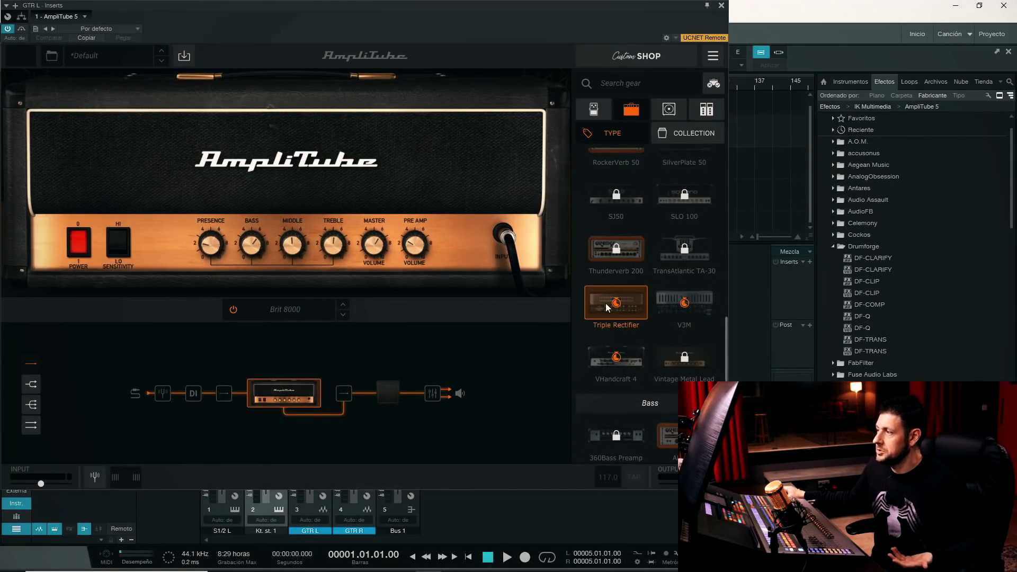
{"action": "left_click", "coordinate": [507, 557]}
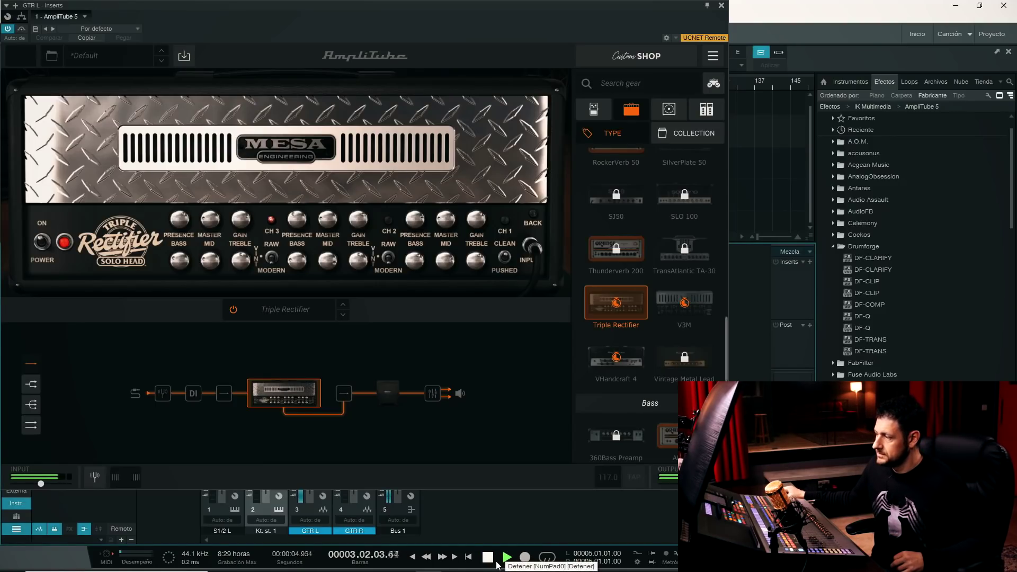
{"action": "left_click", "coordinate": [488, 558]}
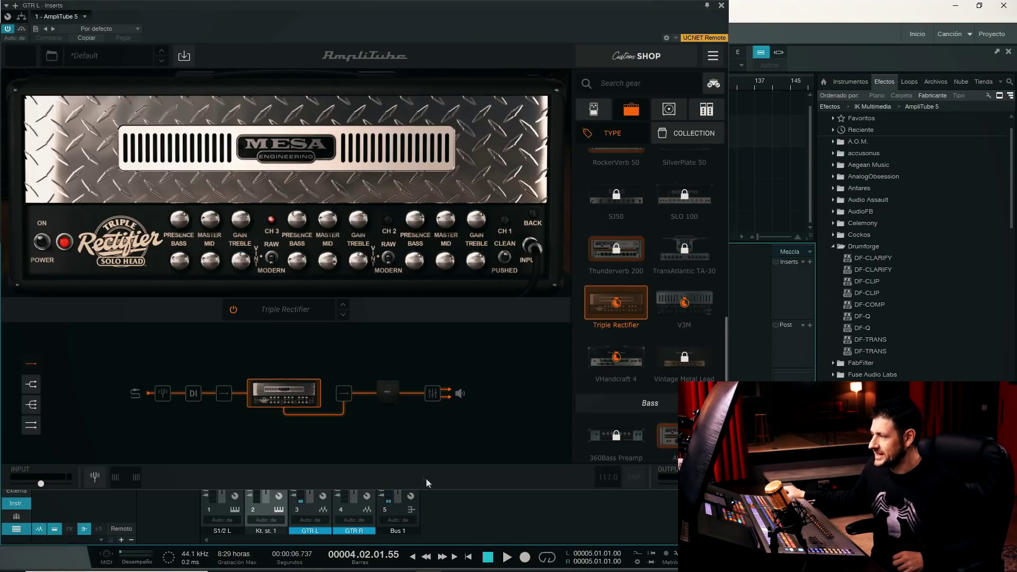
{"action": "left_click", "coordinate": [507, 557]}
Step: Raise channel 3 treble and master volume, check the rear panel, then stop playback
{"action": "left_click_drag", "start_coordinate": [236, 265], "coordinate": [237, 202]}
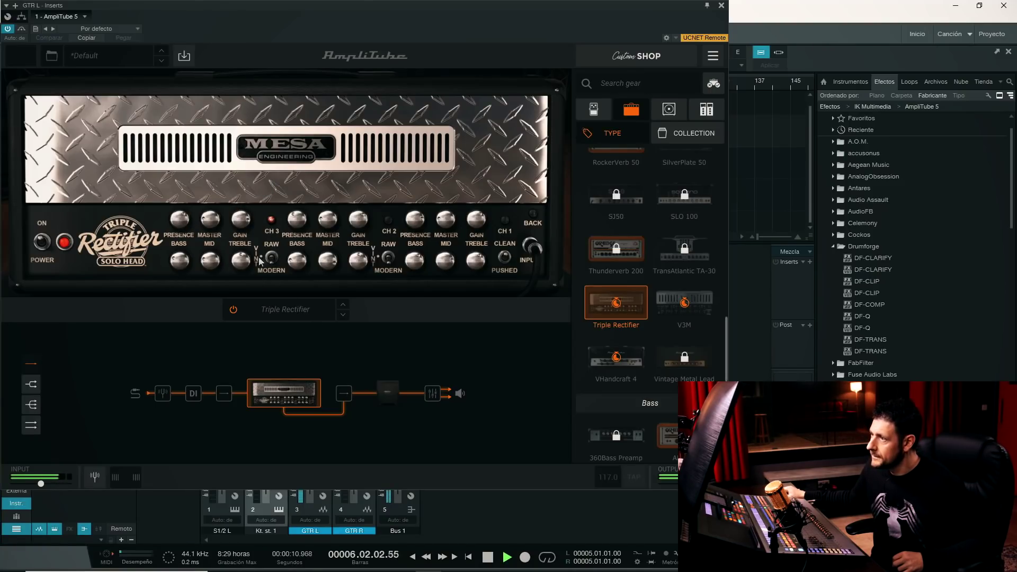
{"action": "left_click_drag", "start_coordinate": [210, 221], "coordinate": [207, 199]}
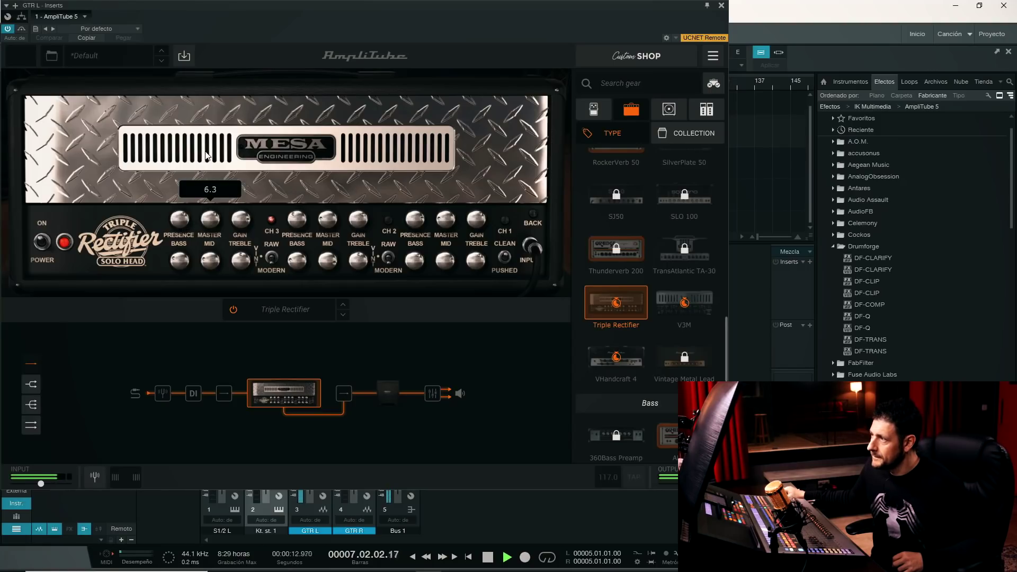
{"action": "mouse_move", "coordinate": [181, 218]}
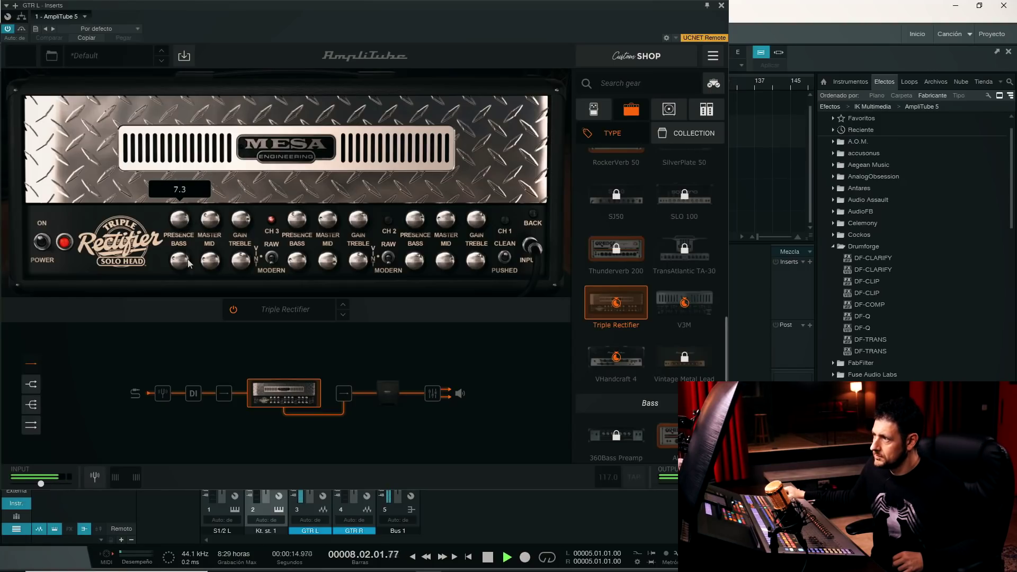
{"action": "mouse_move", "coordinate": [179, 253]}
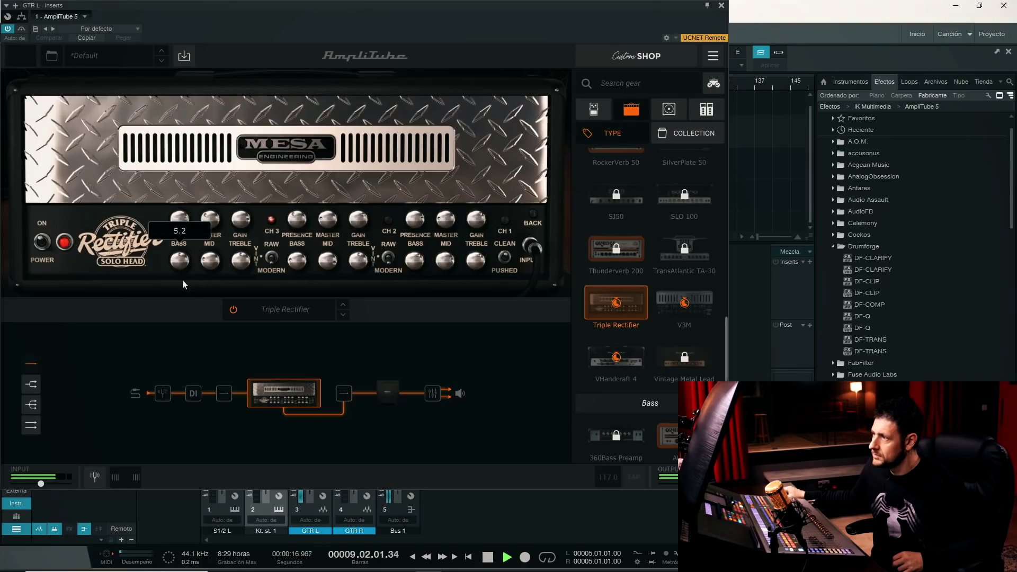
{"action": "mouse_move", "coordinate": [209, 265]}
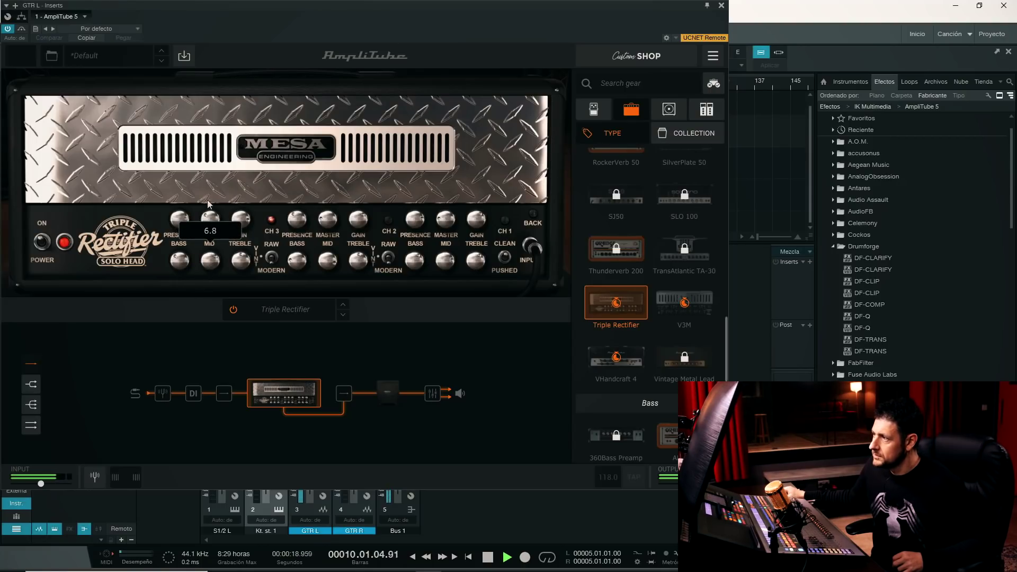
{"action": "mouse_move", "coordinate": [240, 257]}
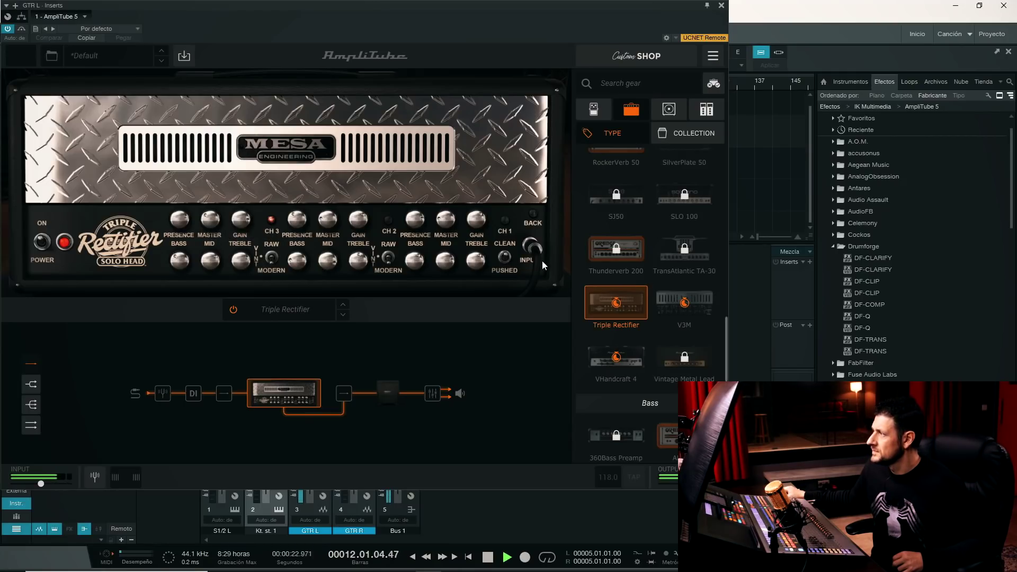
{"action": "left_click", "coordinate": [535, 221]}
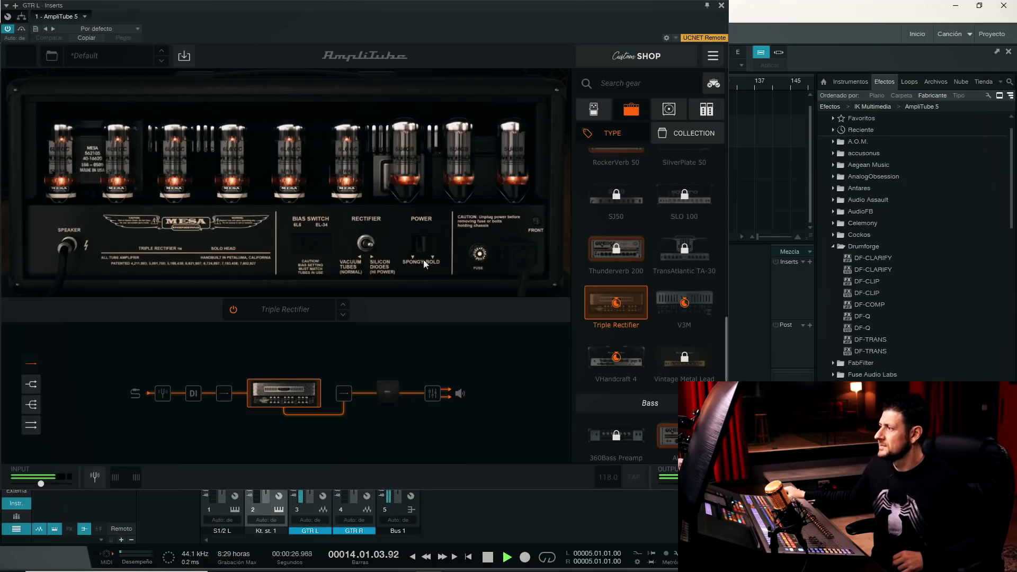
{"action": "left_click", "coordinate": [536, 229]}
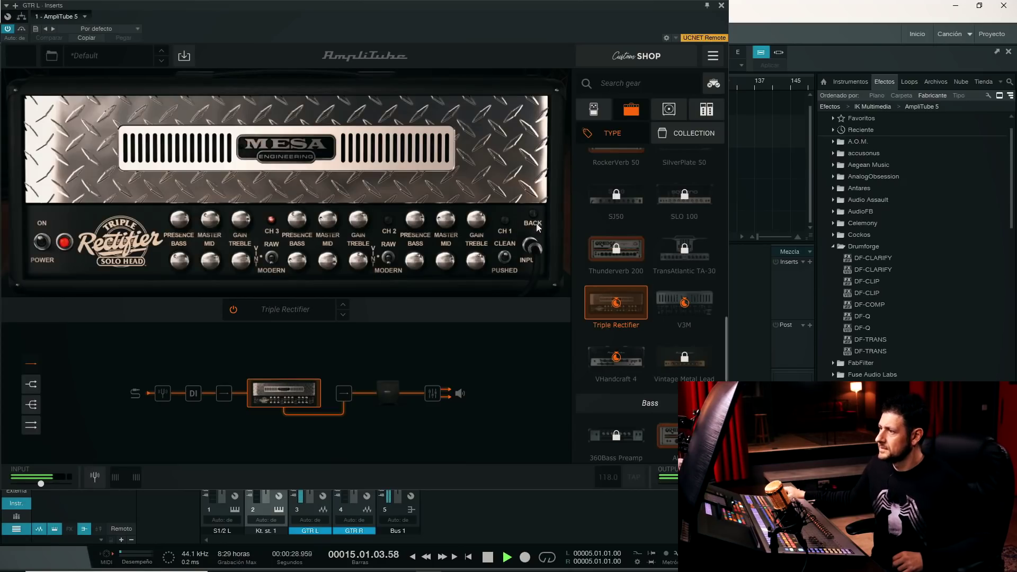
{"action": "mouse_move", "coordinate": [247, 209]}
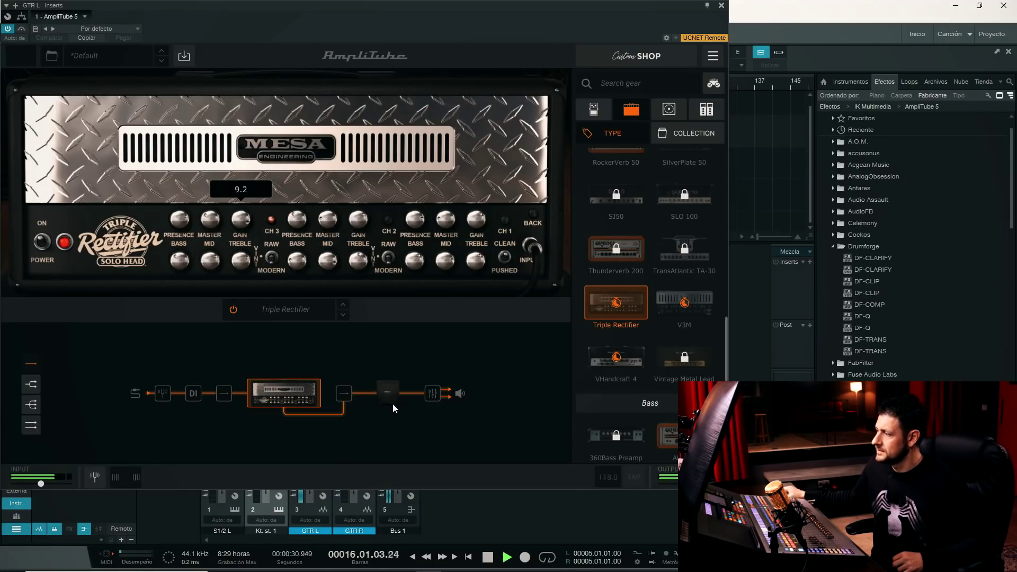
{"action": "left_click", "coordinate": [488, 558]}
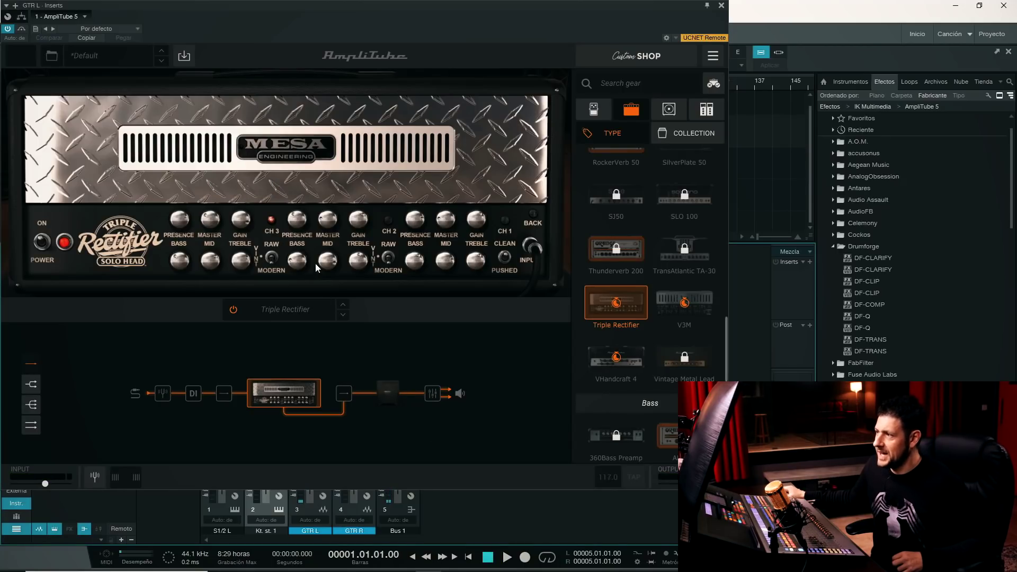
Step: List the stomp effects, toggling the owned-gear filter back off to include locked pedals
{"action": "left_click", "coordinate": [598, 110]}
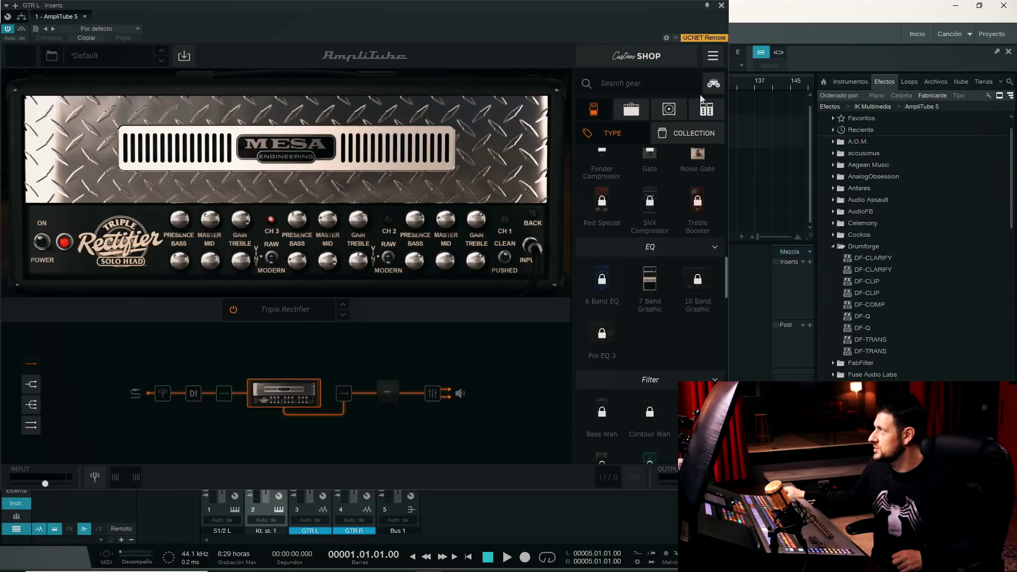
{"action": "left_click", "coordinate": [714, 87]}
{"action": "left_click", "coordinate": [714, 87]}
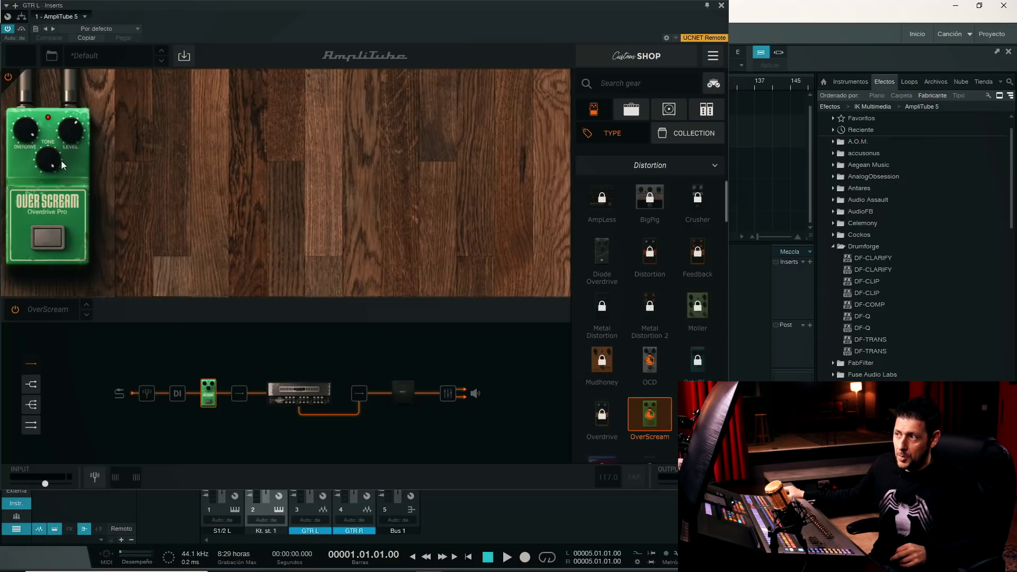
{"action": "mouse_move", "coordinate": [34, 127]}
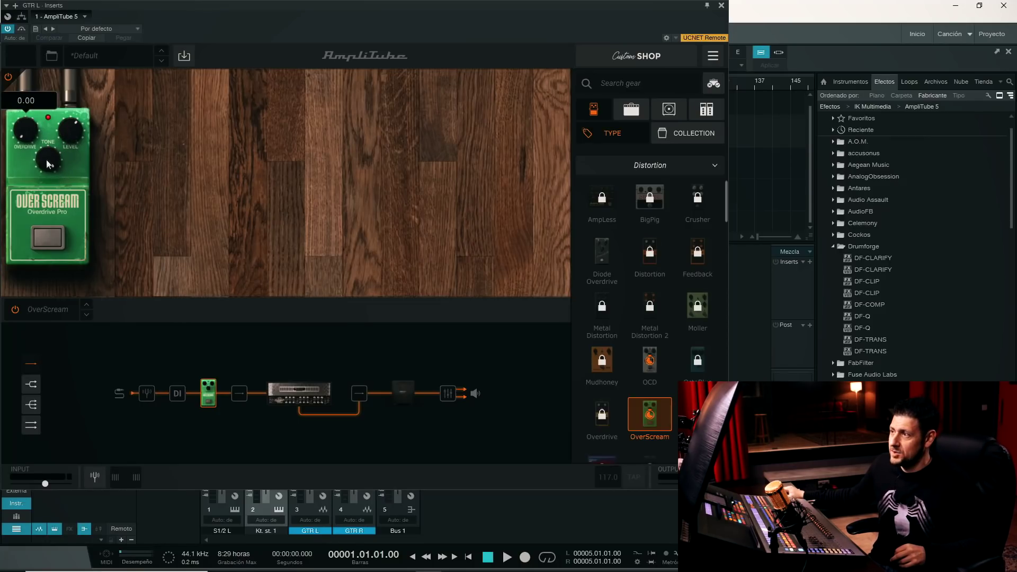
{"action": "mouse_move", "coordinate": [59, 150]}
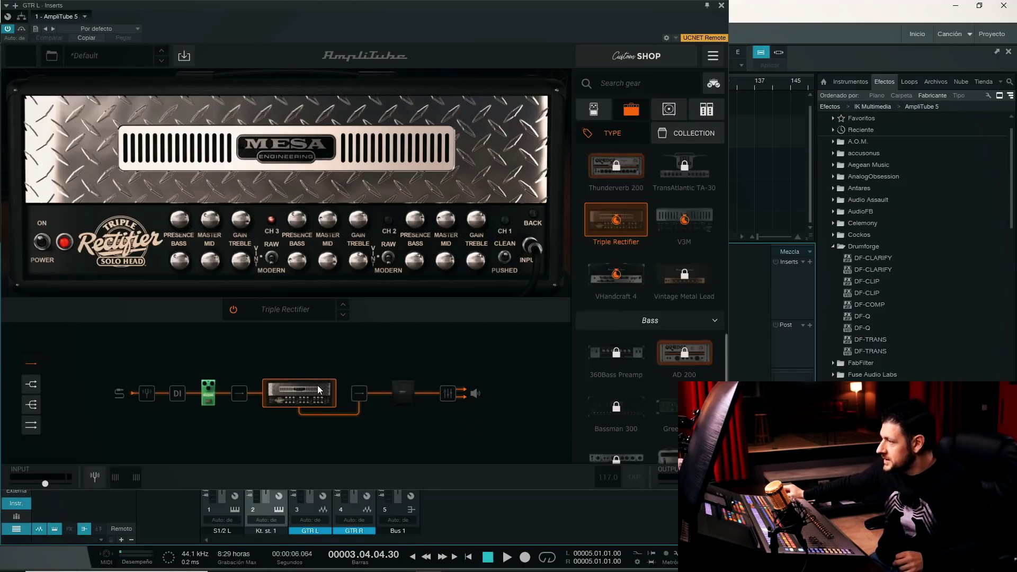
Step: Show the Mesa 4x12 cabinet and view its Brit V2 speakers
{"action": "left_click", "coordinate": [402, 392]}
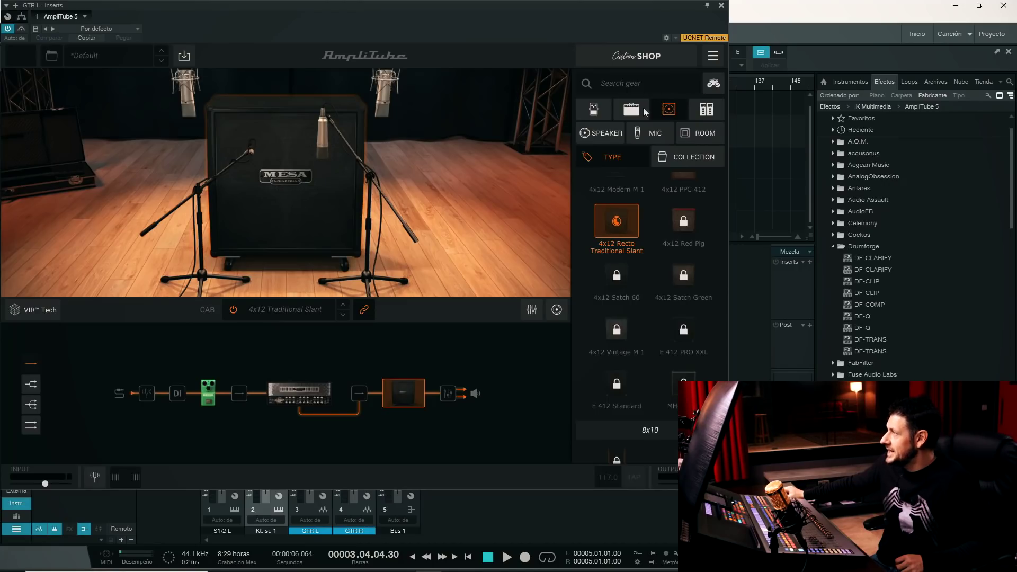
{"action": "left_click", "coordinate": [615, 135]}
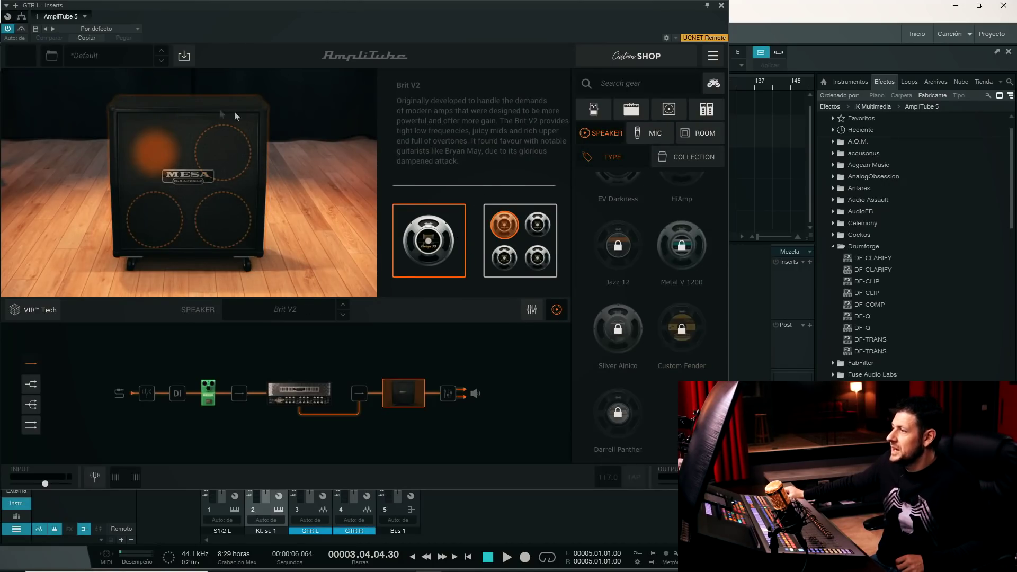
Step: Filter the gear browser to owned cabinets, such as the 4x12 Recto Traditional Slant and 2x12 Closed Vintage
{"action": "left_click", "coordinate": [663, 133]}
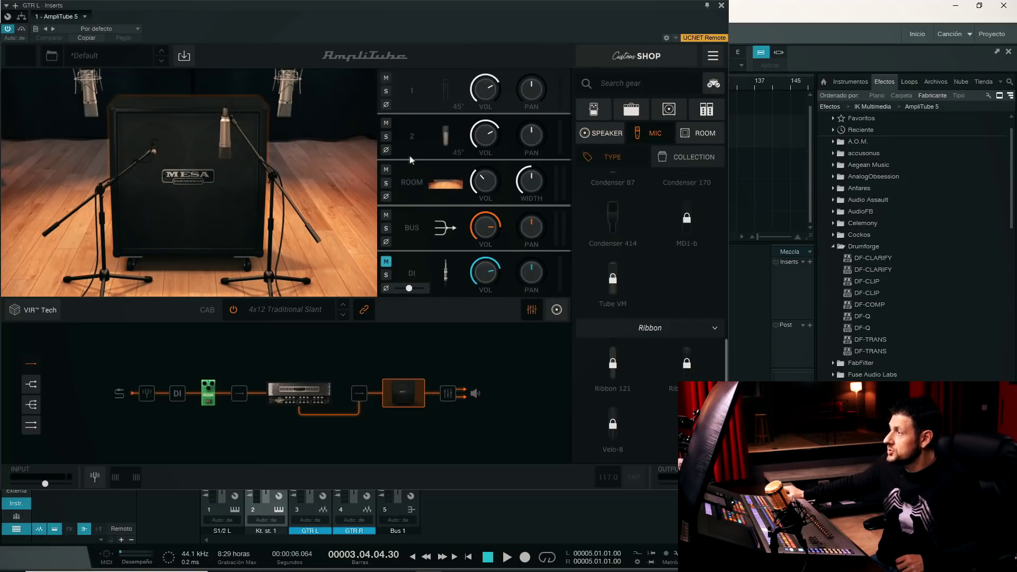
{"action": "scroll", "coordinate": [628, 225], "scroll_direction": "up", "scroll_amount": 5}
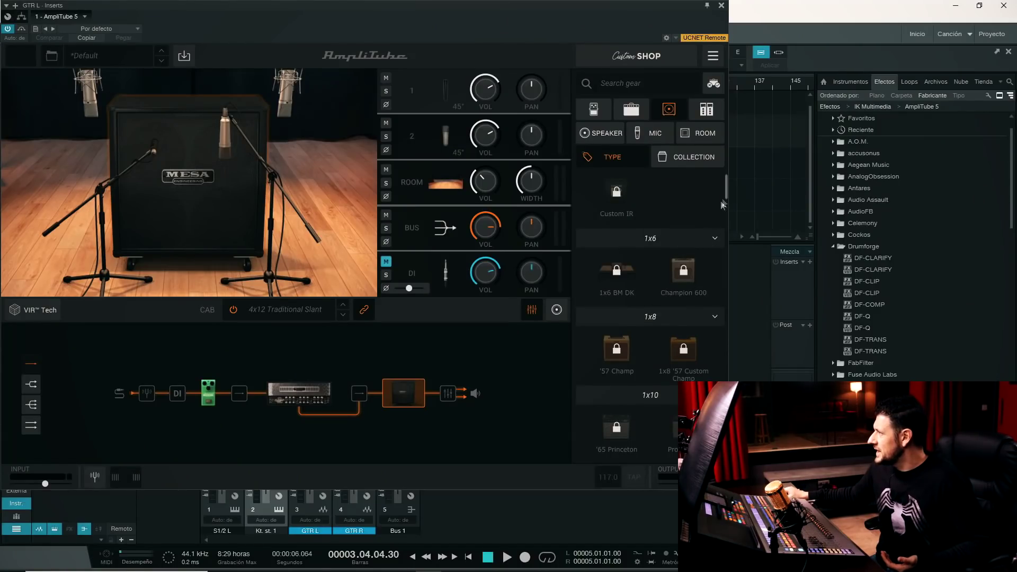
{"action": "scroll", "coordinate": [726, 190], "scroll_direction": "up", "scroll_amount": 1}
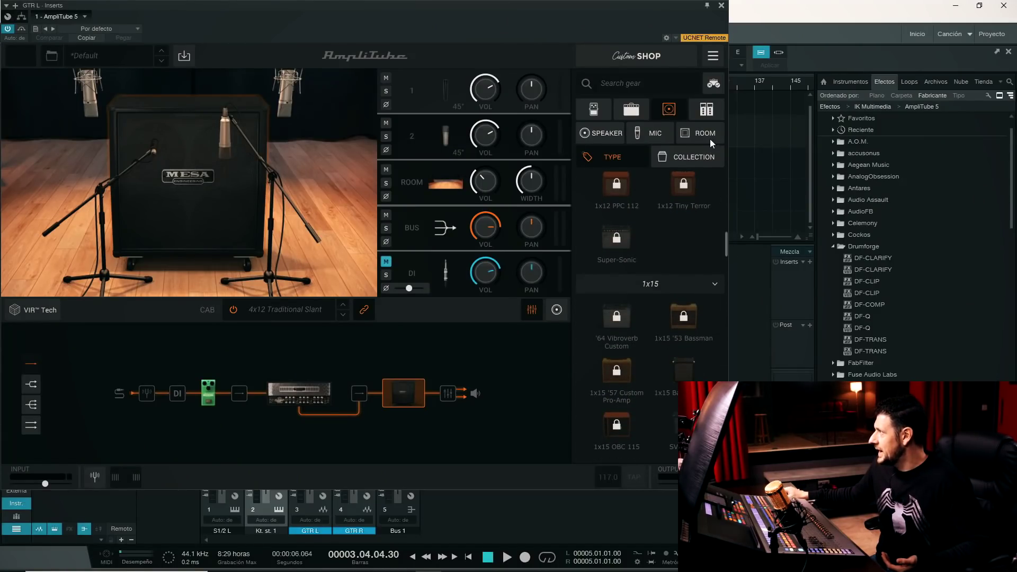
{"action": "left_click", "coordinate": [708, 110]}
{"action": "left_click", "coordinate": [670, 109]}
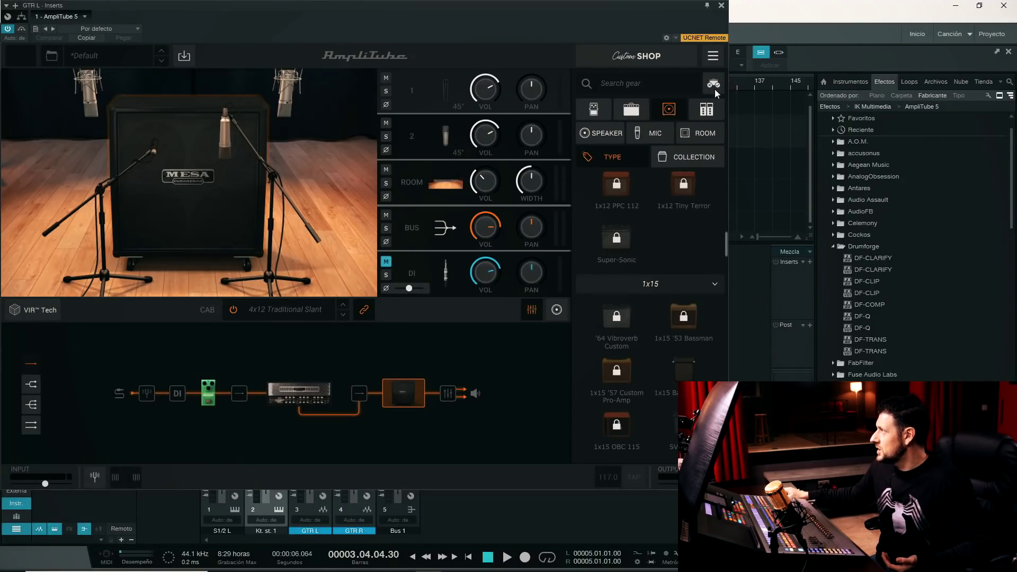
{"action": "left_click", "coordinate": [714, 89]}
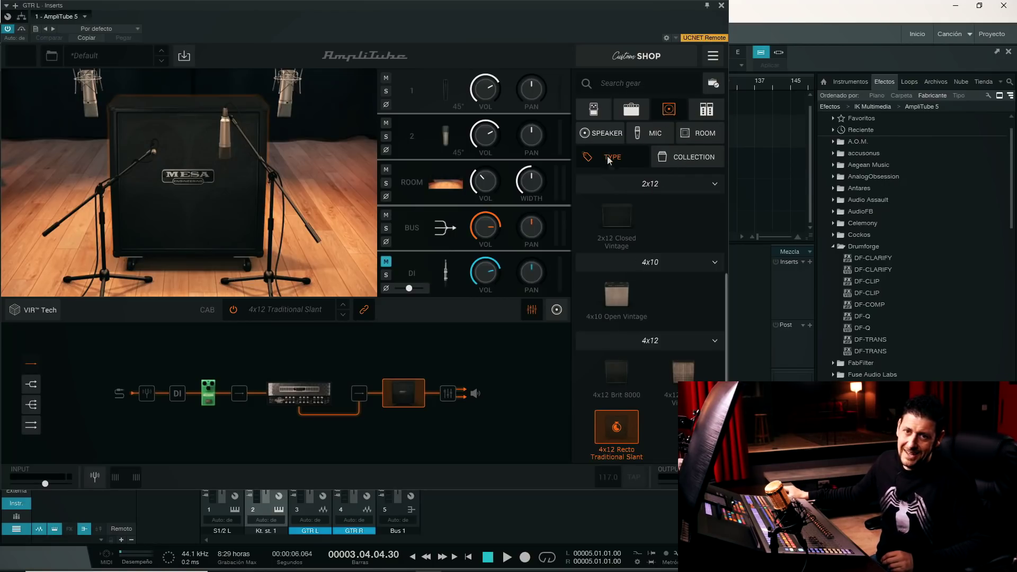
Step: Show all cabinets including locked ones, collapse groups 1x6 through 4x10, and scroll to 4x12
{"action": "left_click", "coordinate": [713, 85]}
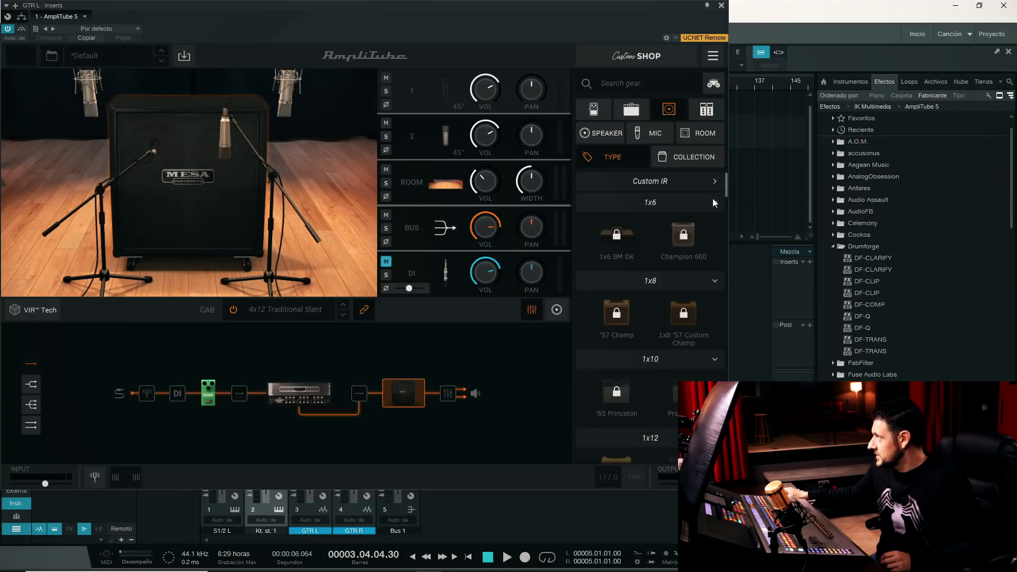
{"action": "left_click", "coordinate": [713, 201]}
{"action": "left_click", "coordinate": [716, 222]}
{"action": "left_click", "coordinate": [715, 245]}
{"action": "left_click", "coordinate": [714, 265]}
{"action": "left_click", "coordinate": [716, 287]}
{"action": "left_click", "coordinate": [716, 306]}
{"action": "left_click", "coordinate": [714, 329]}
{"action": "left_click", "coordinate": [712, 349]}
{"action": "left_click", "coordinate": [720, 306]}
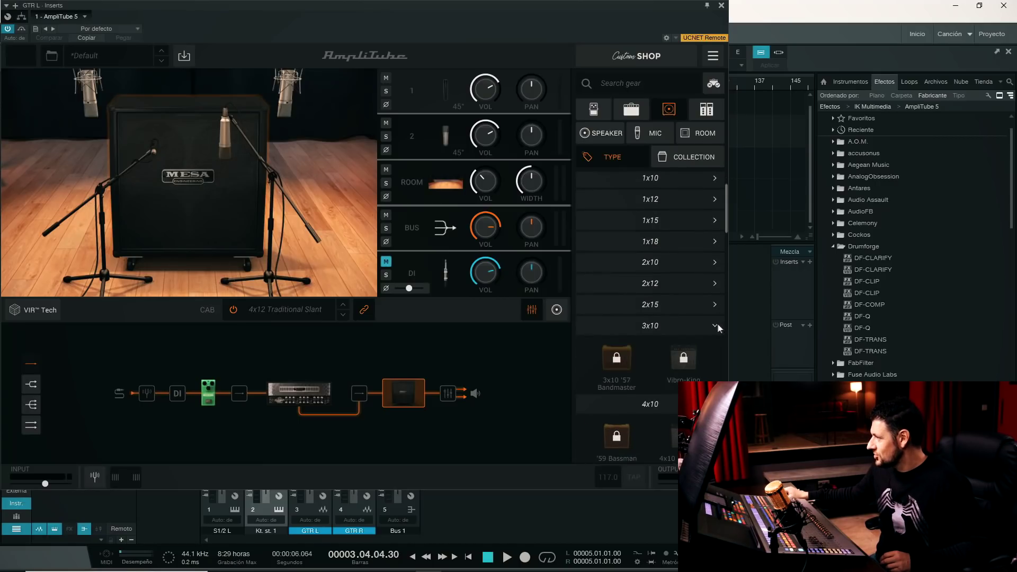
{"action": "left_click", "coordinate": [716, 324]}
{"action": "left_click", "coordinate": [714, 348]}
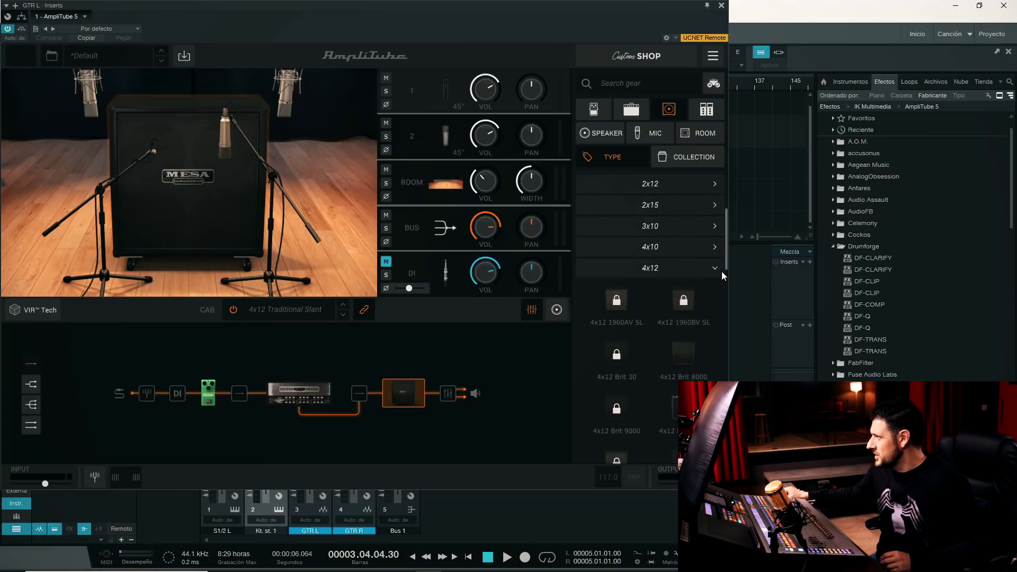
{"action": "left_click_drag", "start_coordinate": [726, 263], "coordinate": [730, 281]}
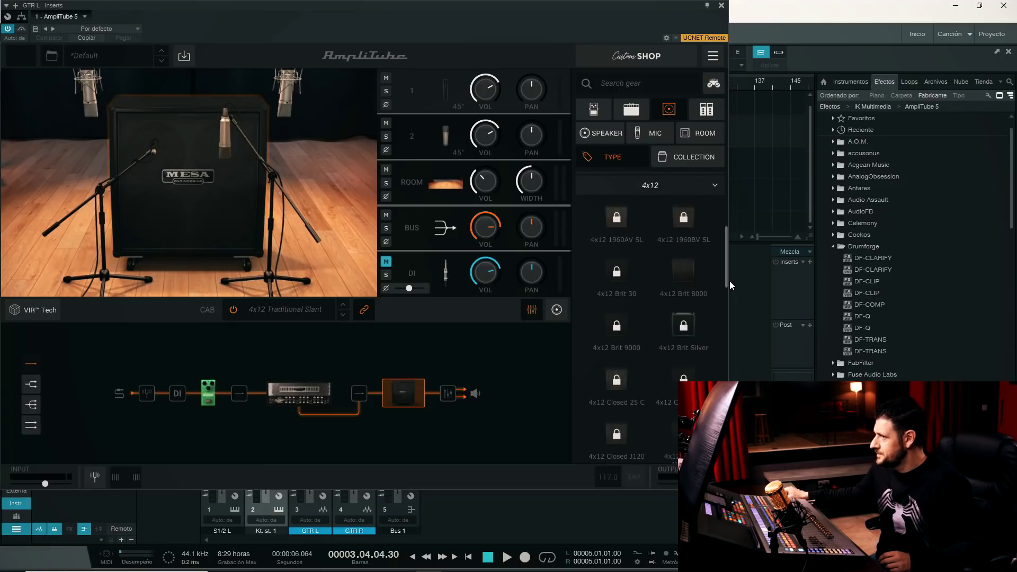
Step: Activate a Custom Shop trial of the locked $9.99 4x12 Darrell 412 cabinet
{"action": "left_click", "coordinate": [42, 313]}
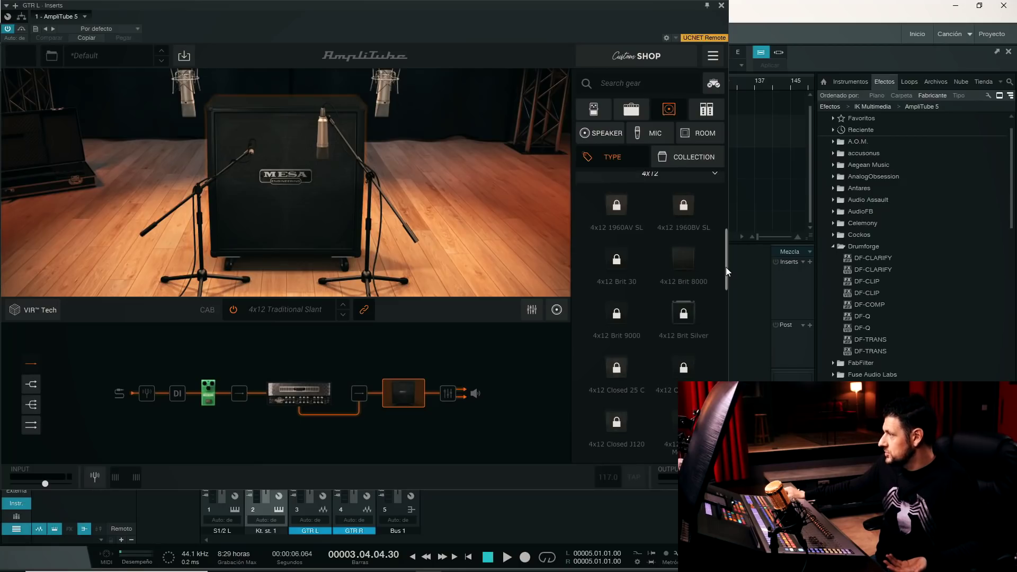
{"action": "scroll", "coordinate": [700, 285], "scroll_direction": "down", "scroll_amount": 2}
{"action": "left_click", "coordinate": [686, 273]}
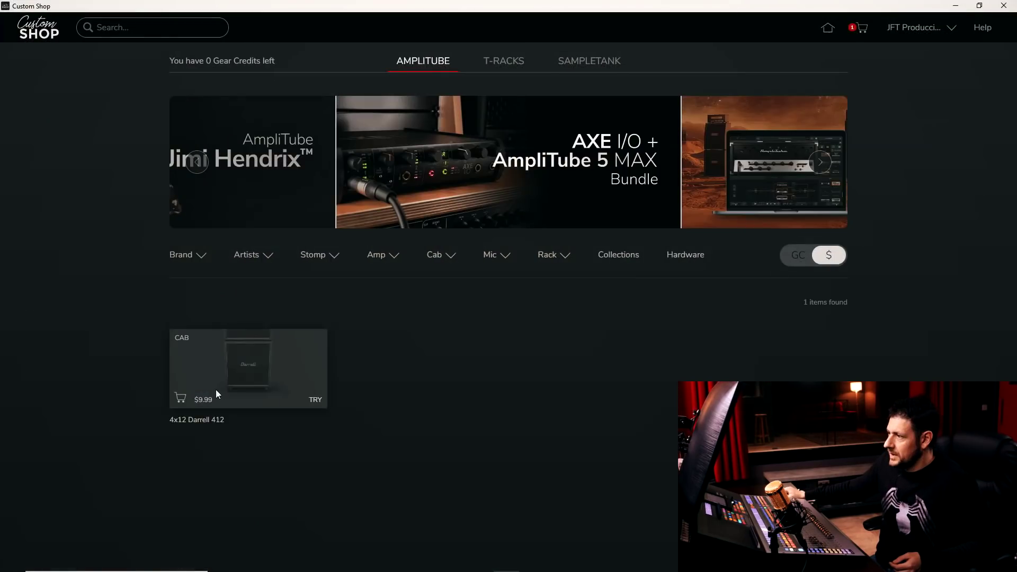
{"action": "left_click", "coordinate": [315, 401]}
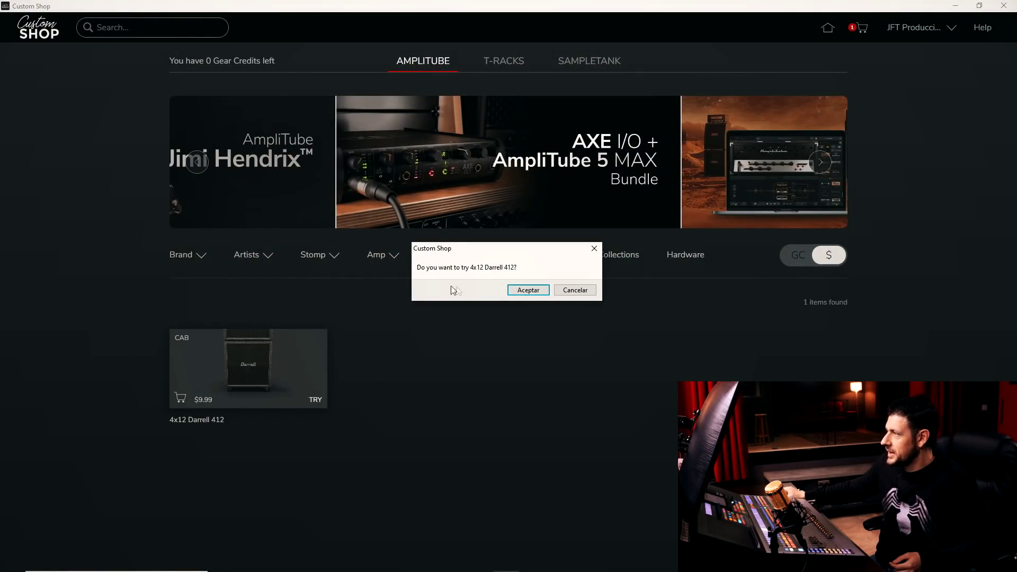
{"action": "left_click", "coordinate": [529, 290]}
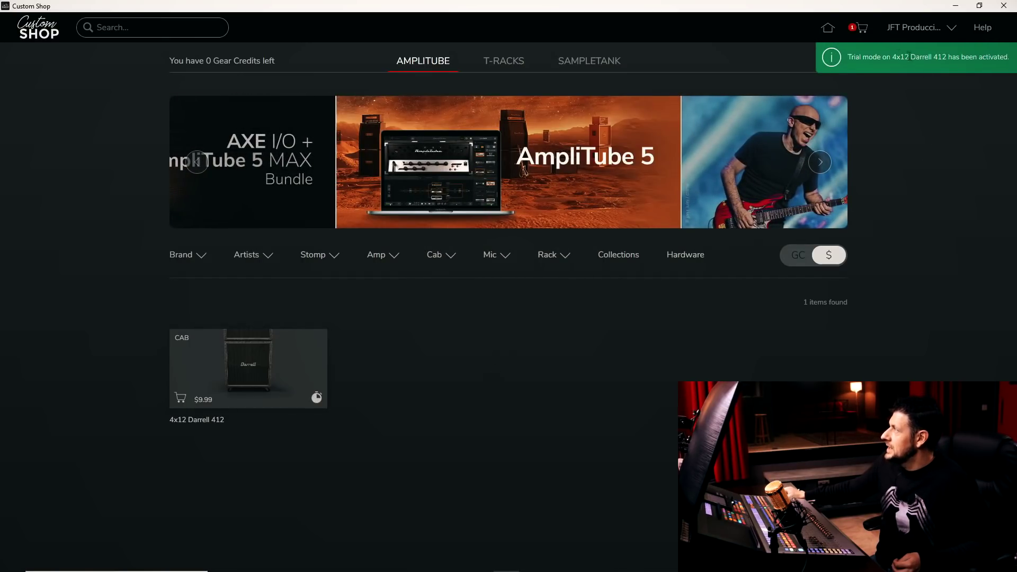
Step: Load the trial 4x12 Darrell 412 in place of the Traditional Slant, start playback, and show its mics
{"action": "left_click", "coordinate": [956, 5]}
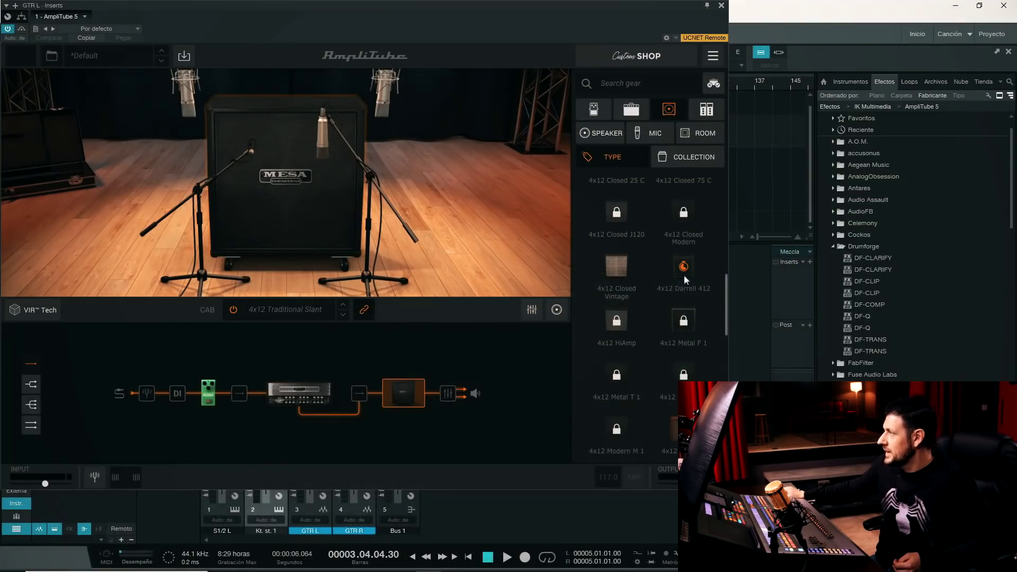
{"action": "left_click", "coordinate": [702, 275]}
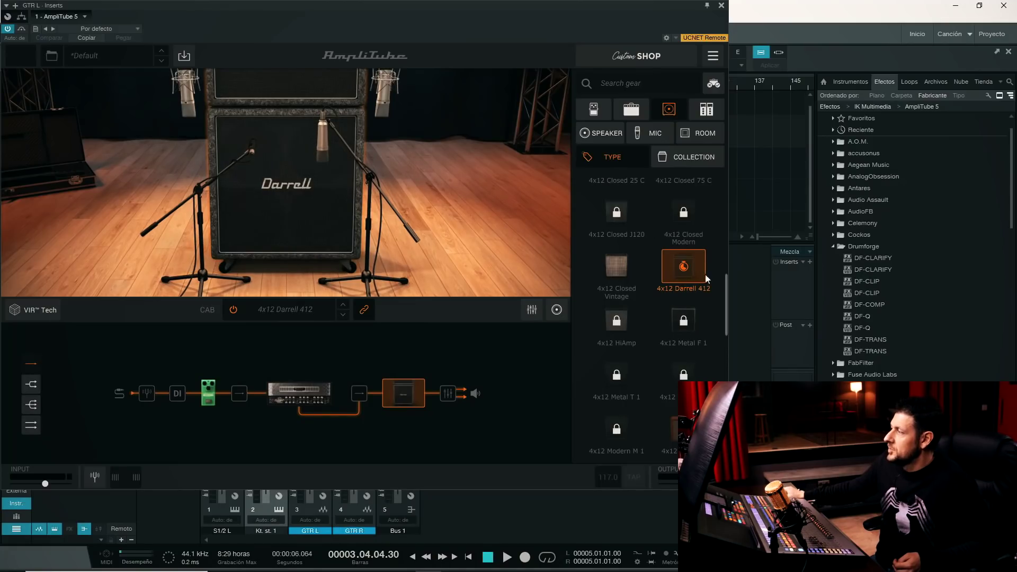
{"action": "left_click", "coordinate": [506, 558]}
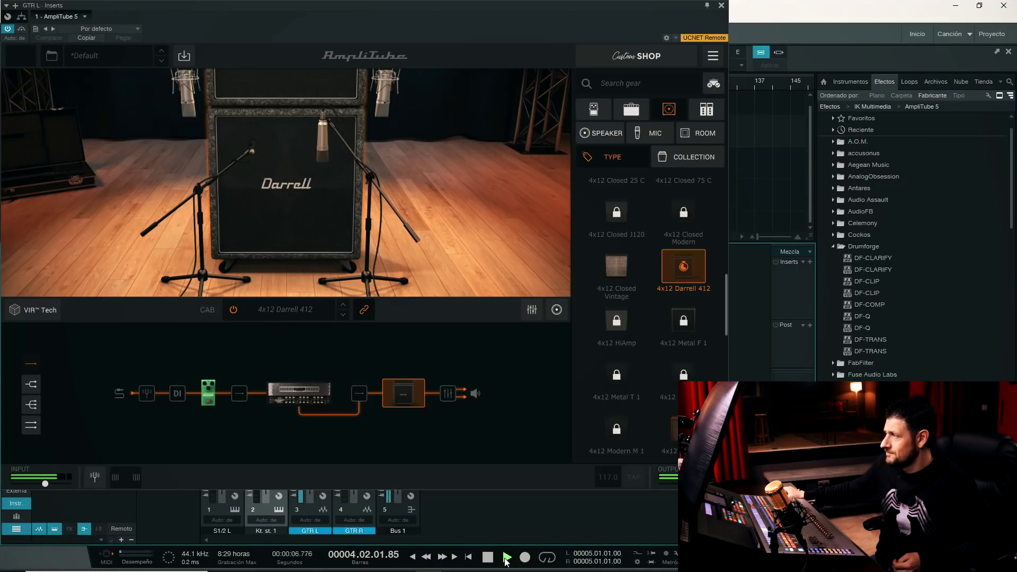
{"action": "left_click", "coordinate": [662, 142]}
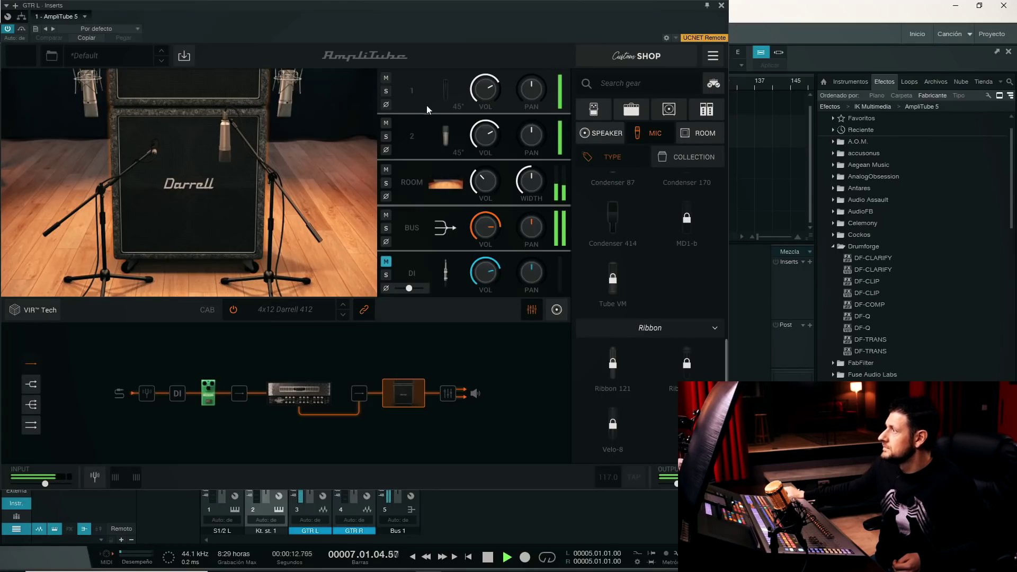
Step: Solo mic 1 and move it lower and further left on the Darrell speaker
{"action": "left_click", "coordinate": [387, 91]}
{"action": "key", "text": "space"}
{"action": "left_click", "coordinate": [435, 98]}
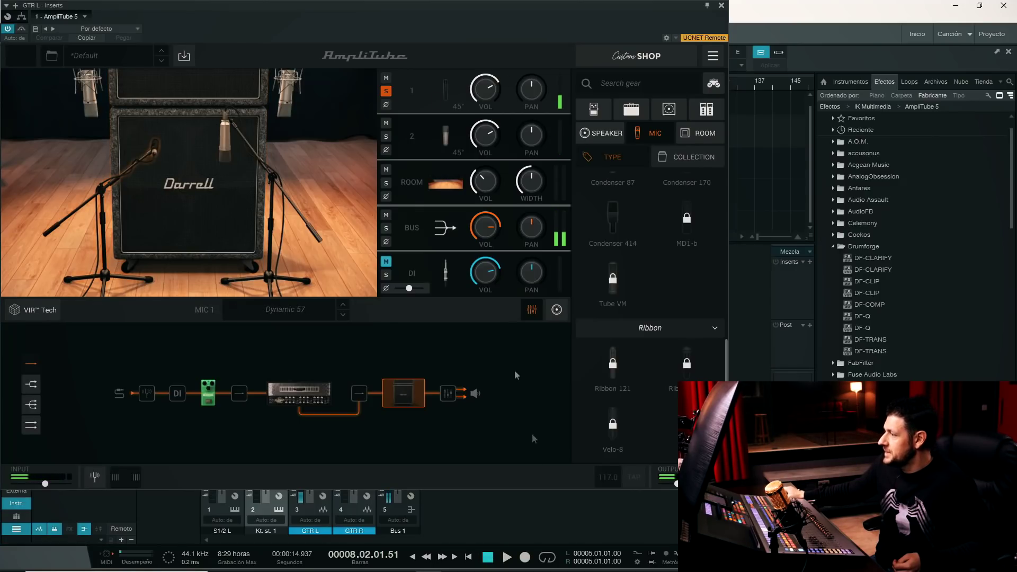
{"action": "left_click", "coordinate": [506, 563]}
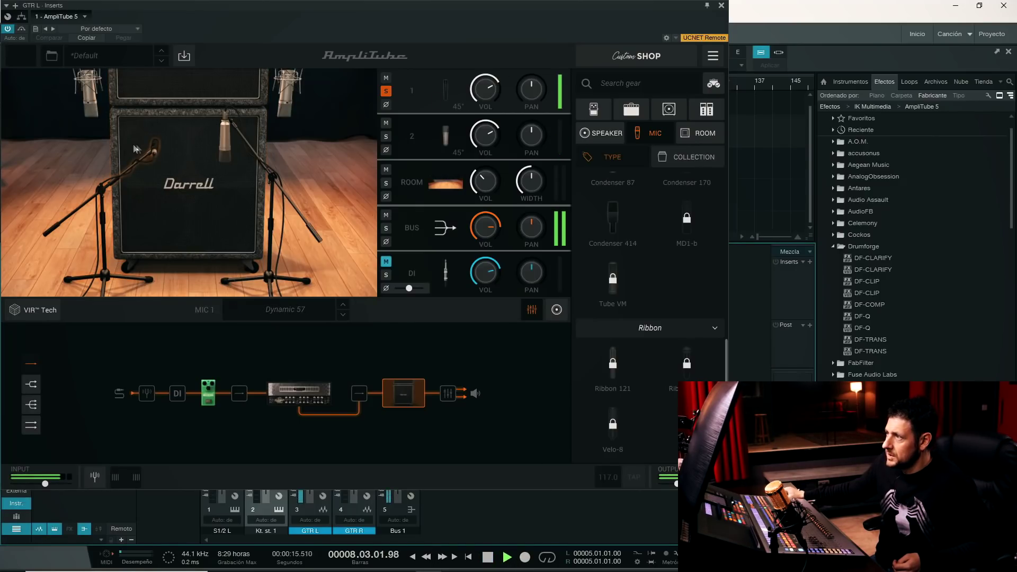
{"action": "mouse_move", "coordinate": [154, 150]}
{"action": "left_mouse_down"}
{"action": "mouse_move", "coordinate": [144, 165]}
{"action": "mouse_move", "coordinate": [157, 162]}
{"action": "left_mouse_up"}
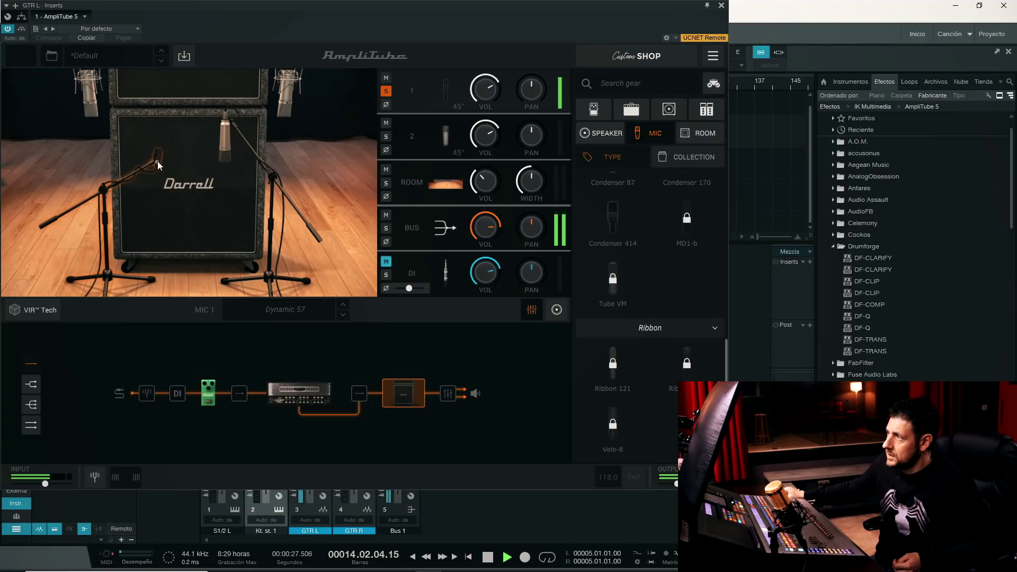
Step: Solo mic 2, shift it right, lower it to -19.4 dB, then unsolo it and solo the room channel
{"action": "left_click", "coordinate": [387, 138]}
{"action": "key", "text": "space"}
{"action": "left_click", "coordinate": [449, 137]}
{"action": "scroll", "coordinate": [612, 208], "scroll_direction": "up", "scroll_amount": 1}
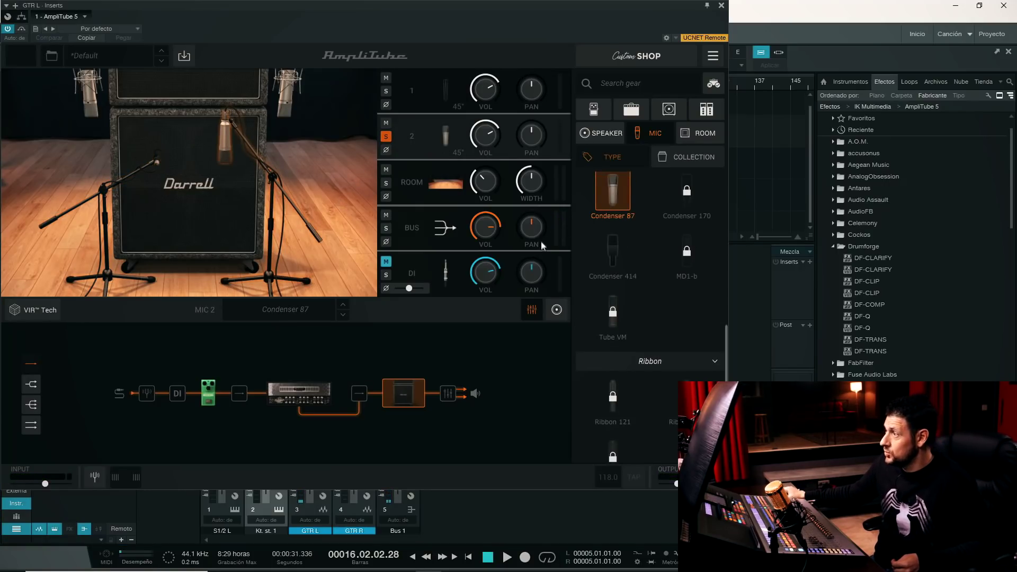
{"action": "left_click", "coordinate": [508, 558]}
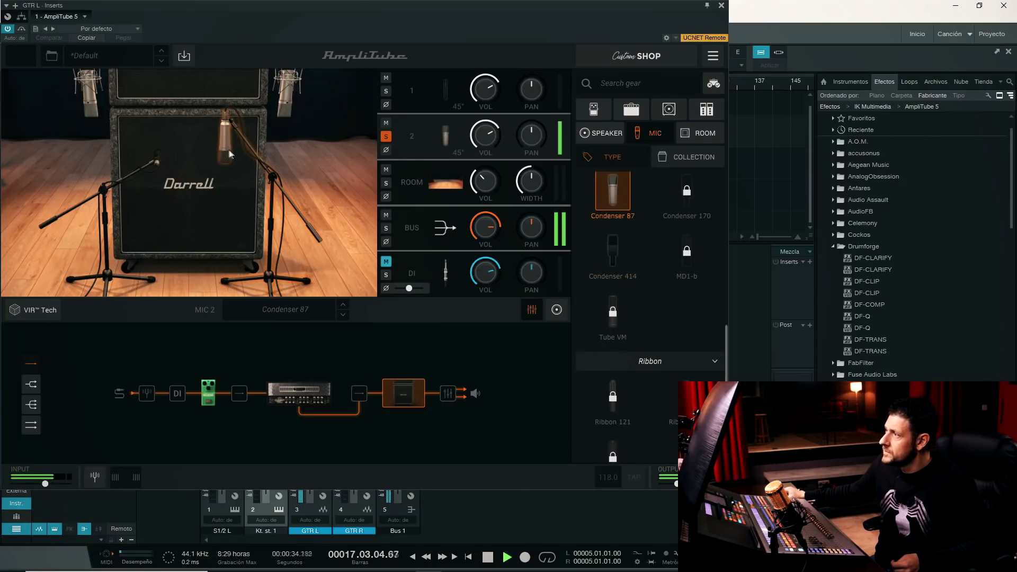
{"action": "left_click_drag", "start_coordinate": [228, 149], "coordinate": [240, 150]}
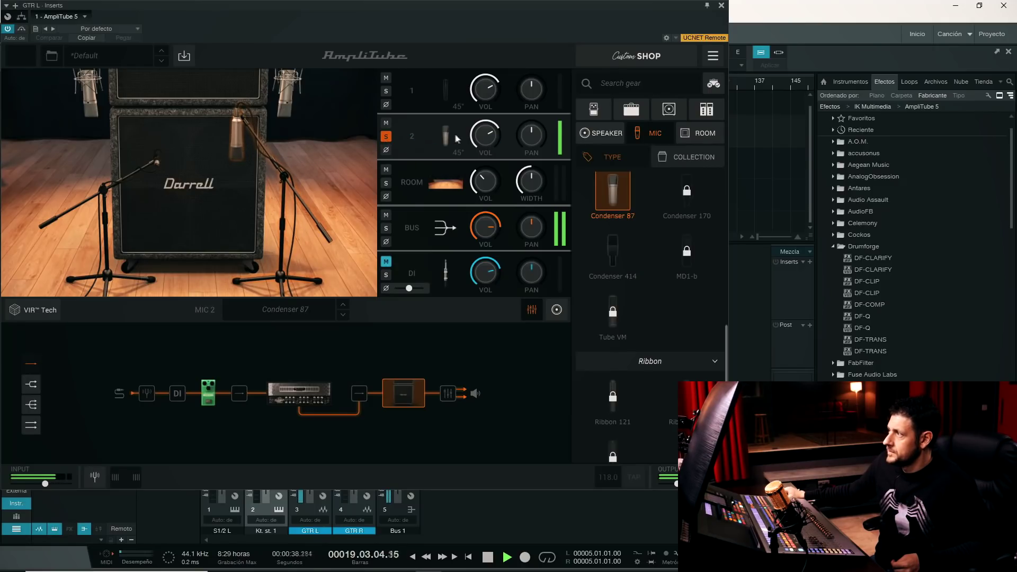
{"action": "mouse_move", "coordinate": [487, 143]}
{"action": "mouse_move", "coordinate": [488, 143]}
{"action": "left_mouse_down"}
{"action": "mouse_move", "coordinate": [488, 158]}
{"action": "mouse_move", "coordinate": [491, 138]}
{"action": "left_mouse_up"}
{"action": "left_click", "coordinate": [387, 136]}
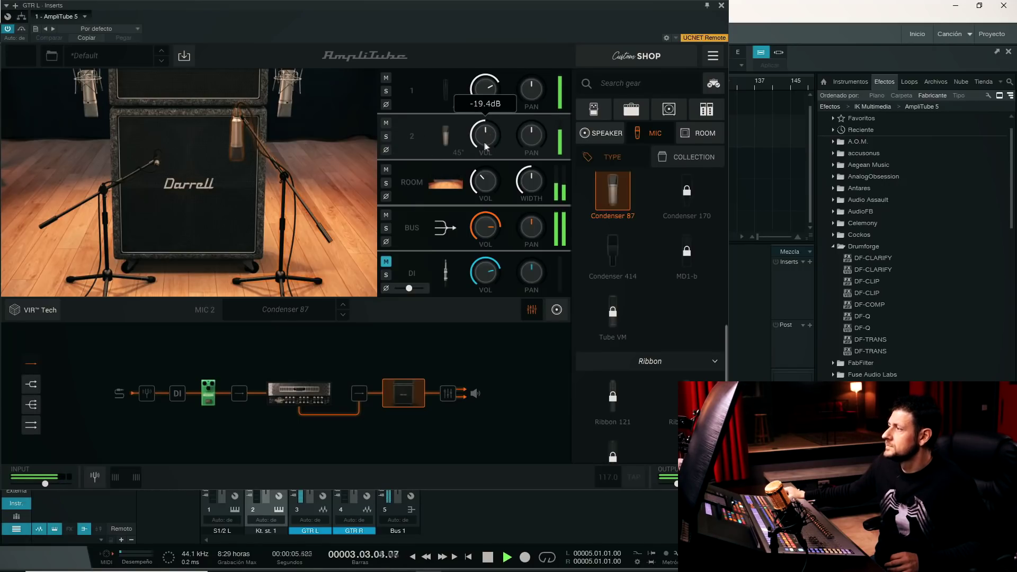
{"action": "left_click", "coordinate": [388, 183]}
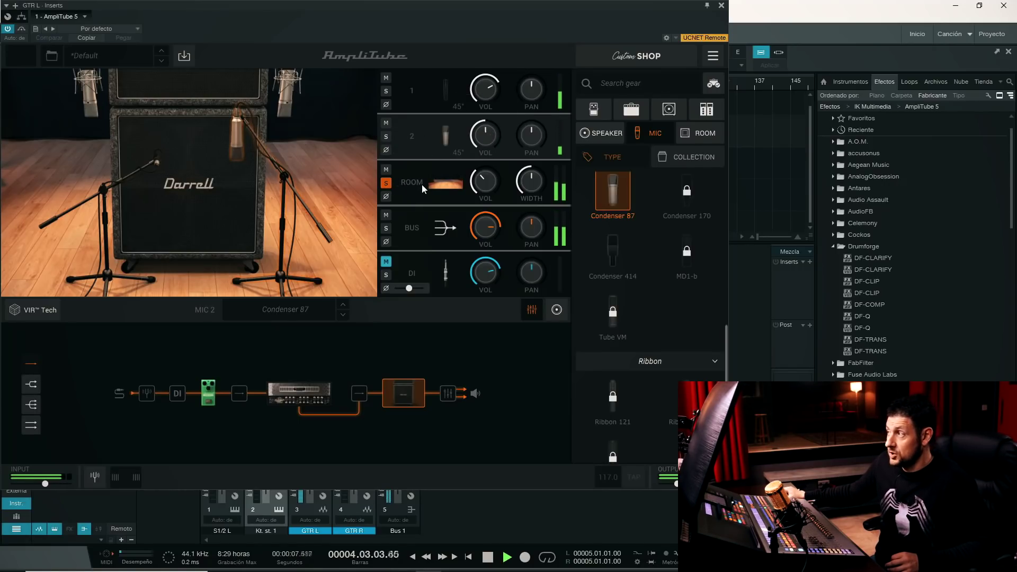
Step: Place the cab in the Amp Closet room and widen the room mics
{"action": "left_click", "coordinate": [701, 134]}
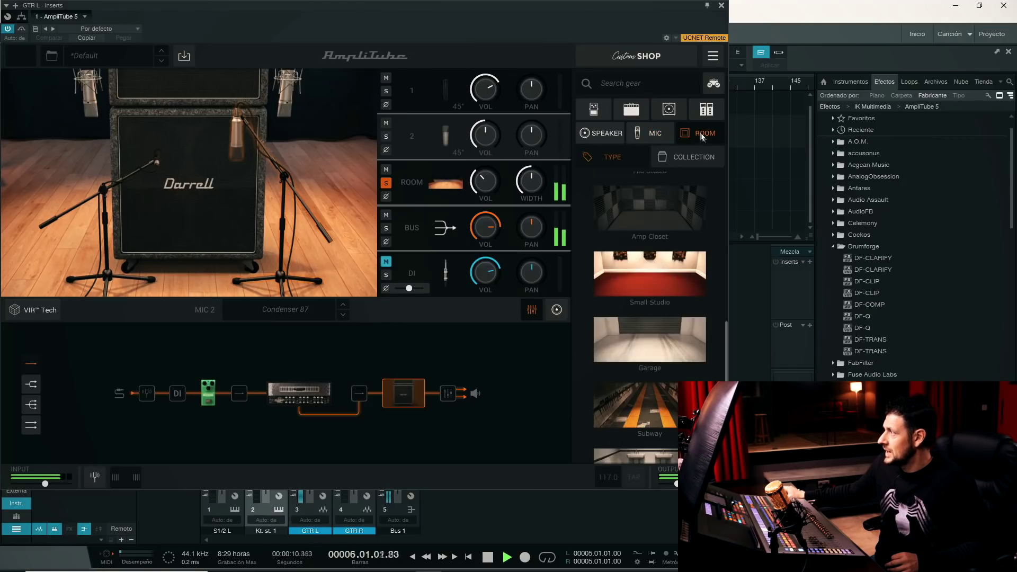
{"action": "left_click", "coordinate": [665, 215]}
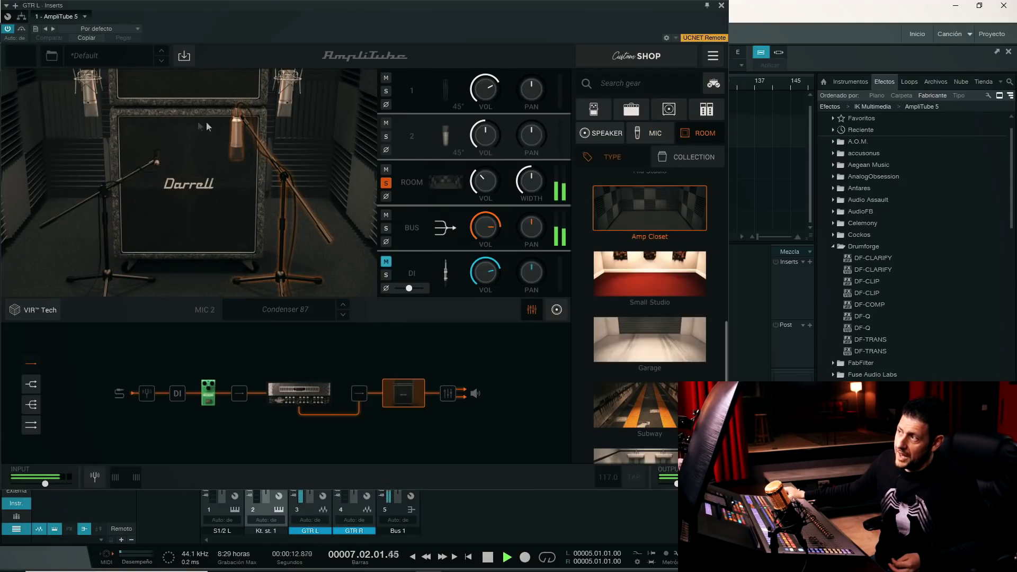
{"action": "key", "text": "space"}
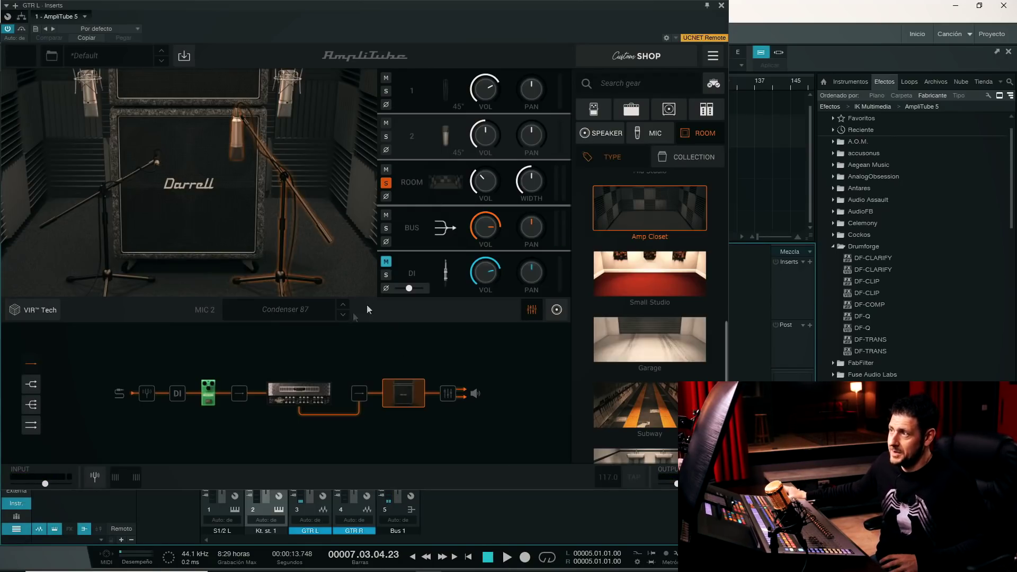
{"action": "left_click", "coordinate": [507, 557]}
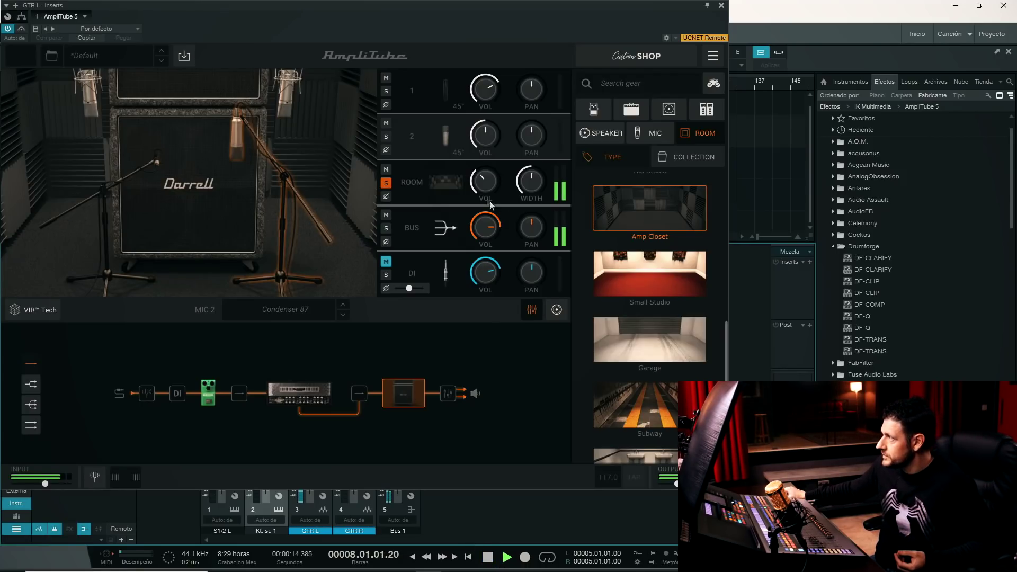
{"action": "mouse_move", "coordinate": [488, 183]}
{"action": "left_click_drag", "start_coordinate": [534, 182], "coordinate": [533, 166]}
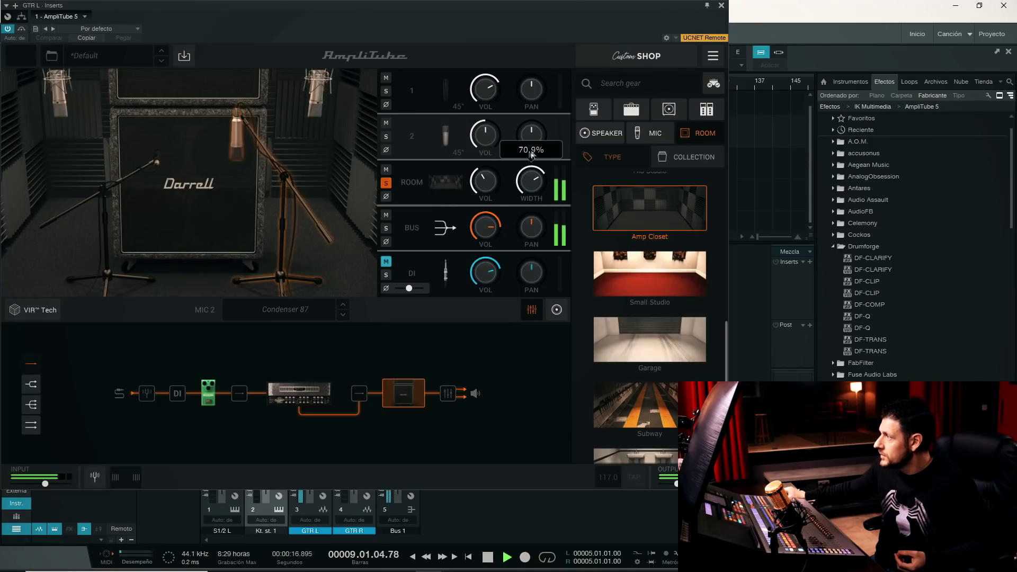
Step: Unsolo the room mics and set the mic bus volume to -4.1 dB
{"action": "left_click", "coordinate": [387, 184]}
{"action": "left_click_drag", "start_coordinate": [492, 226], "coordinate": [417, 275]}
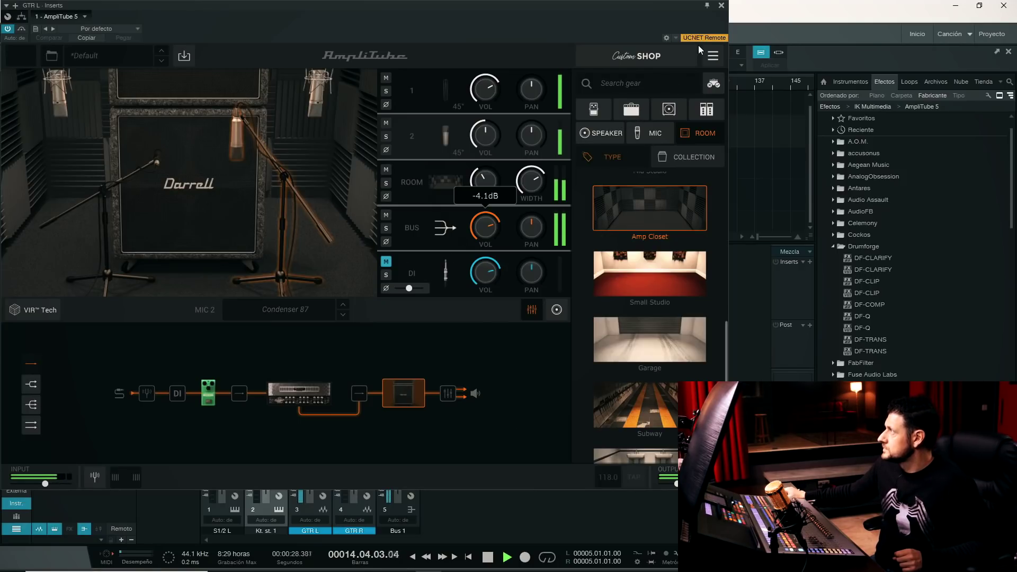
{"action": "left_click", "coordinate": [301, 398]}
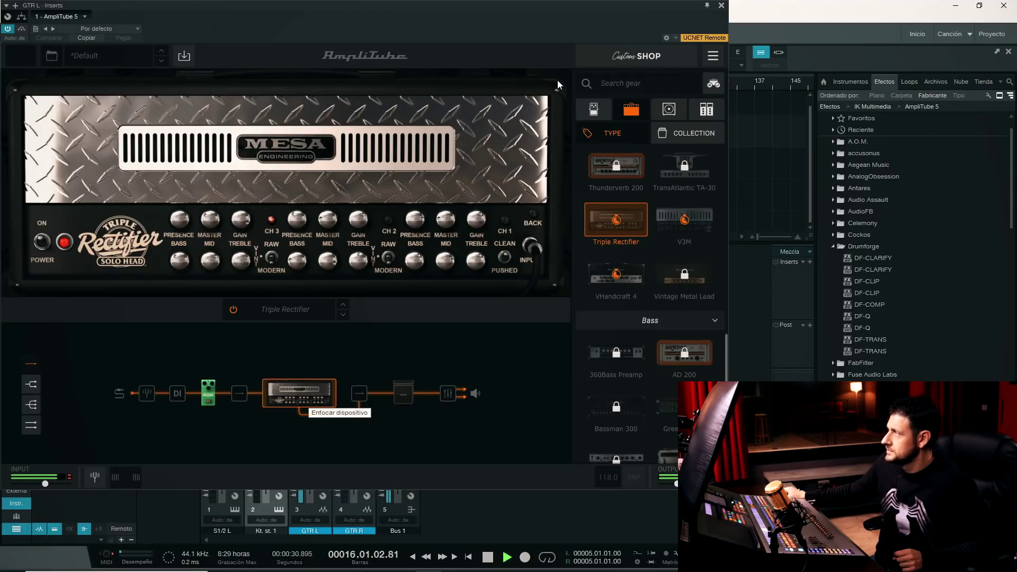
Step: Back in Studio One, lower Bus 1 to -2.3 dB and solo the guitar bus
{"action": "left_click", "coordinate": [722, 5]}
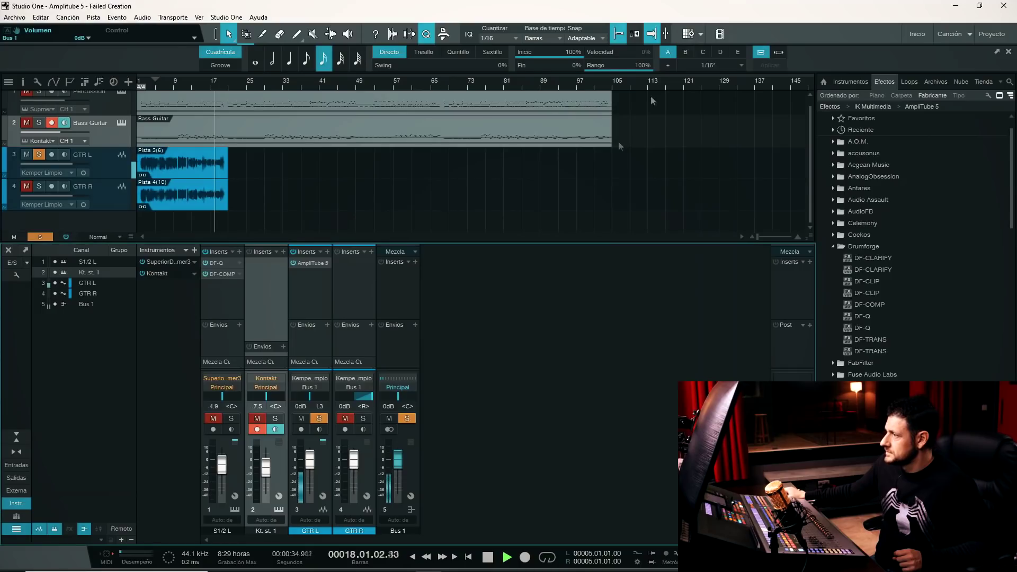
{"action": "left_click", "coordinate": [488, 556]}
{"action": "left_click_drag", "start_coordinate": [327, 397], "coordinate": [294, 399]}
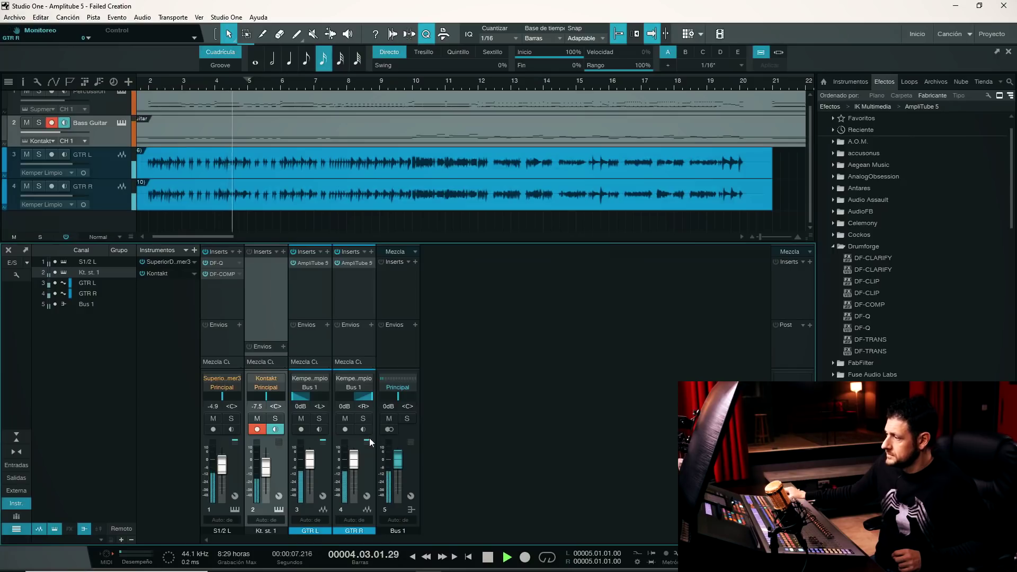
{"action": "left_click_drag", "start_coordinate": [398, 459], "coordinate": [399, 466]}
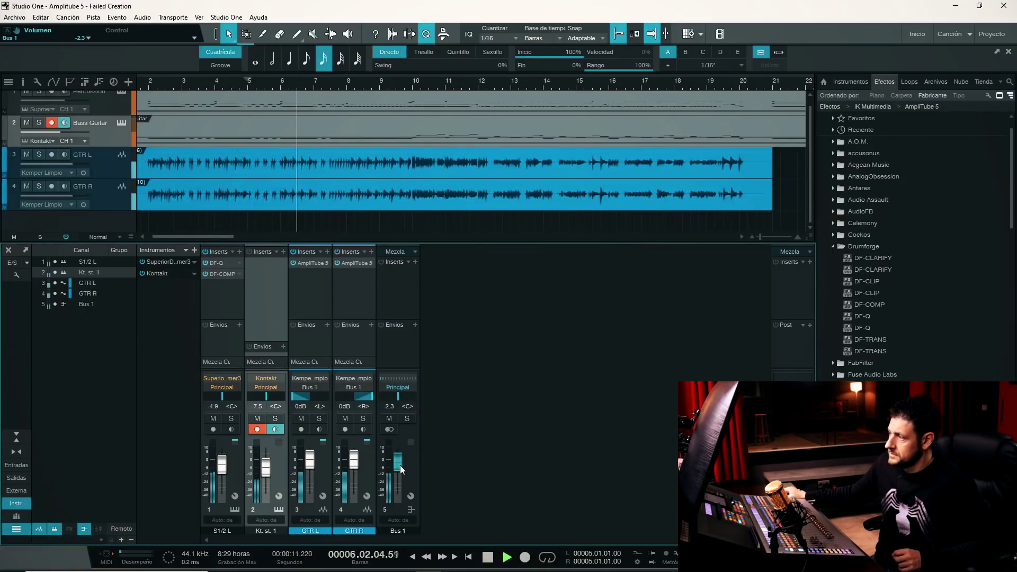
{"action": "left_click", "coordinate": [406, 420]}
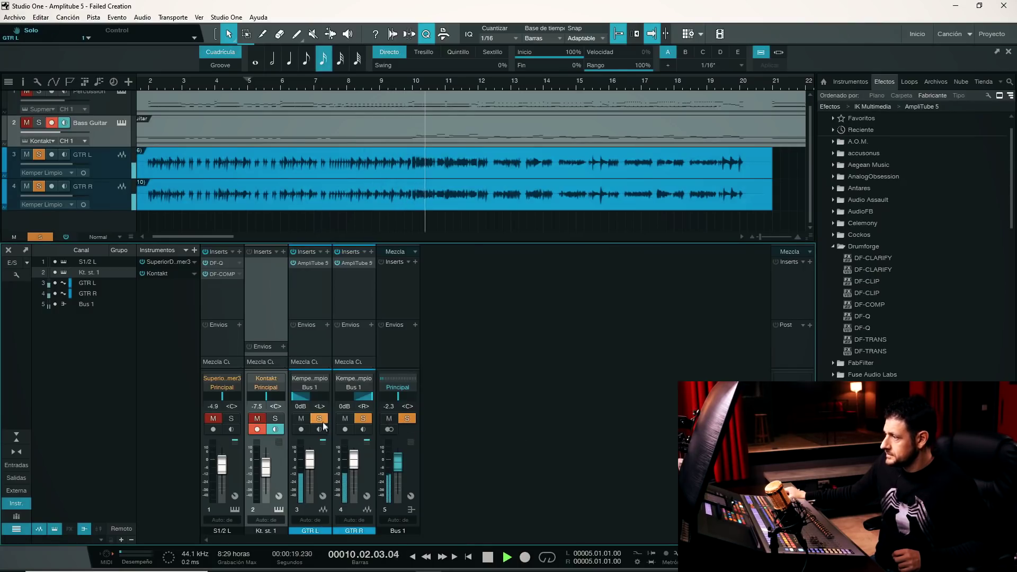
Step: Mute GTR R, pan GTR L to R6, and reopen its AmpliTube 5 insert
{"action": "left_click", "coordinate": [363, 419]}
{"action": "left_click", "coordinate": [345, 419]}
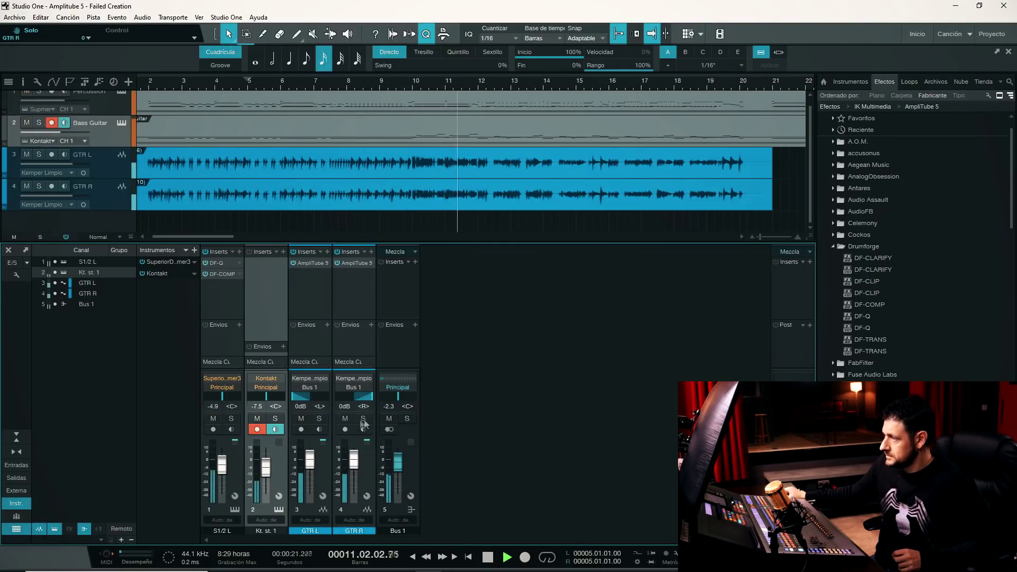
{"action": "left_click_drag", "start_coordinate": [305, 399], "coordinate": [310, 396]}
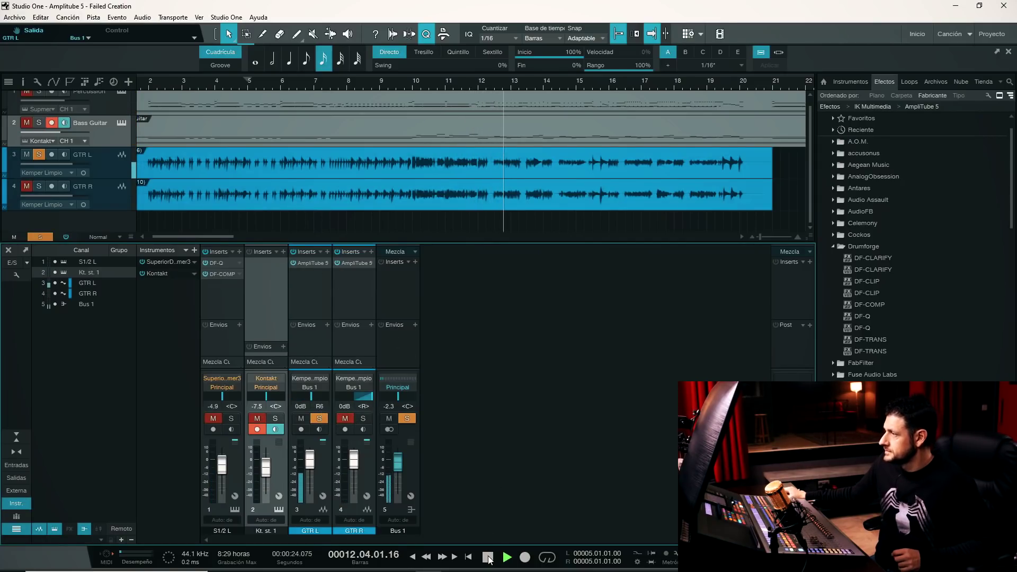
{"action": "left_click", "coordinate": [312, 263]}
{"action": "key", "text": "space"}
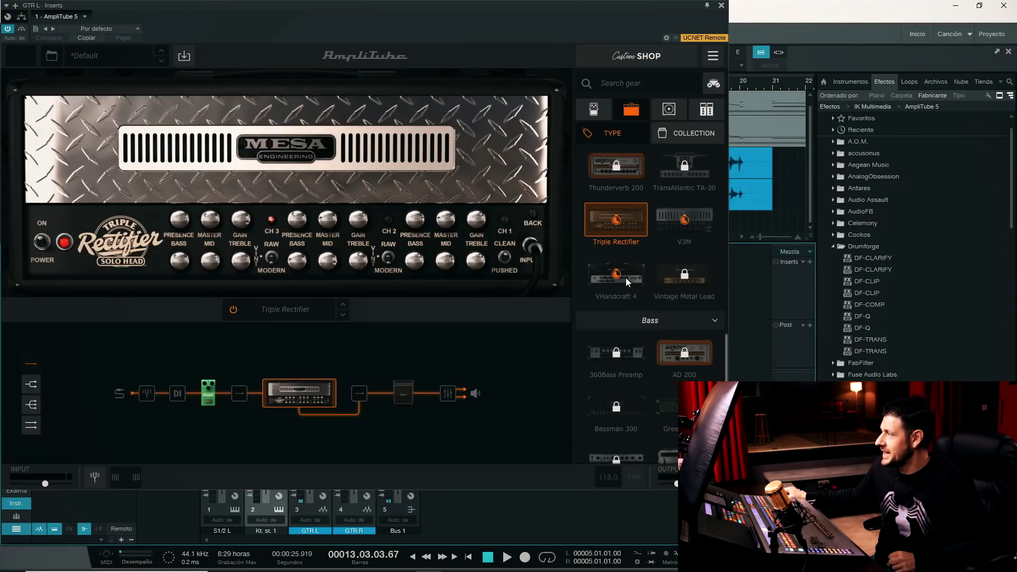
Step: Swap the Triple Rectifier for the VHandcraft 4 amp and switch it to channel 4
{"action": "left_click_drag", "start_coordinate": [625, 277], "coordinate": [300, 404]}
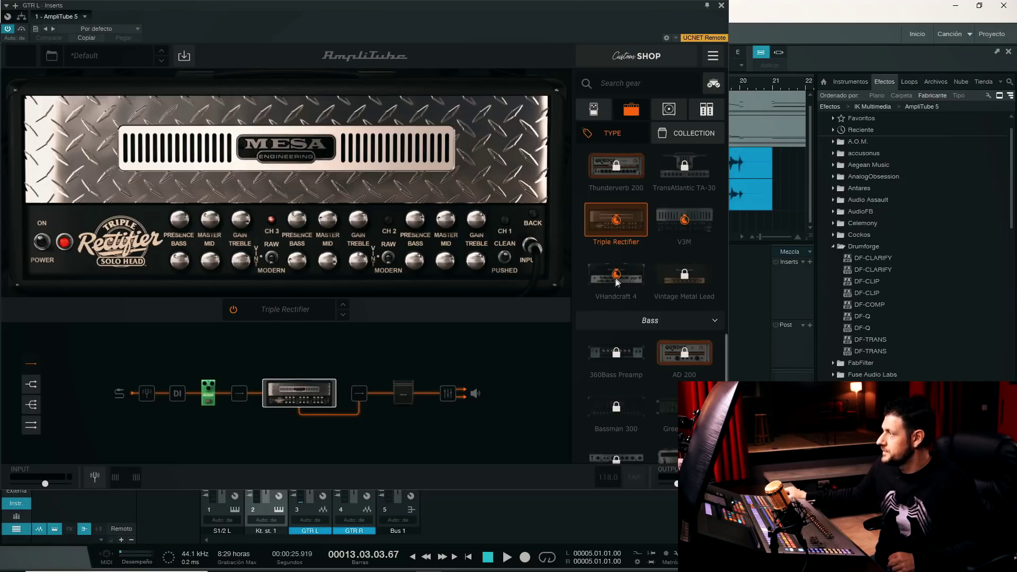
{"action": "left_click_drag", "start_coordinate": [615, 284], "coordinate": [303, 387]}
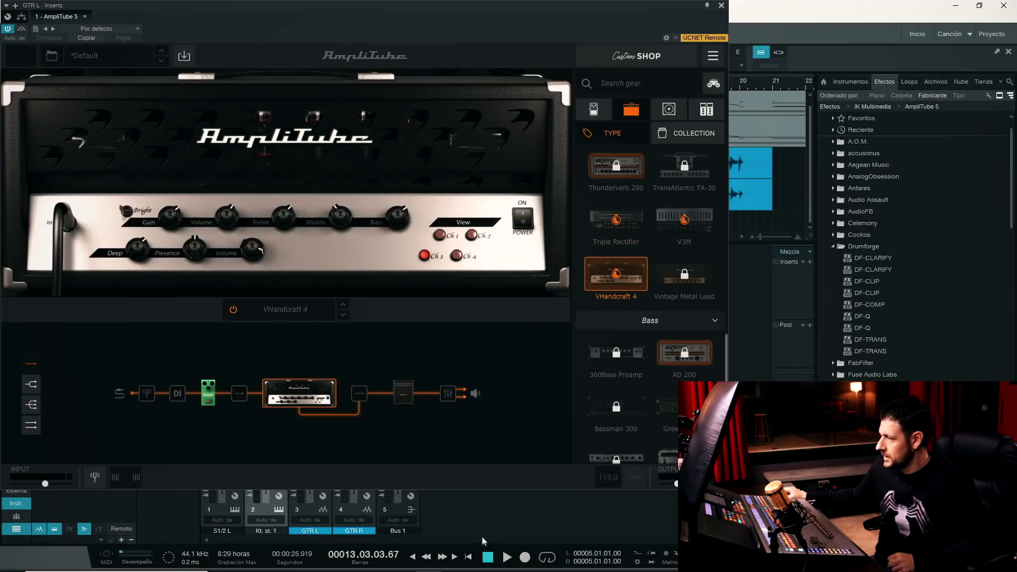
{"action": "left_click", "coordinate": [507, 557]}
{"action": "left_click", "coordinate": [457, 255]}
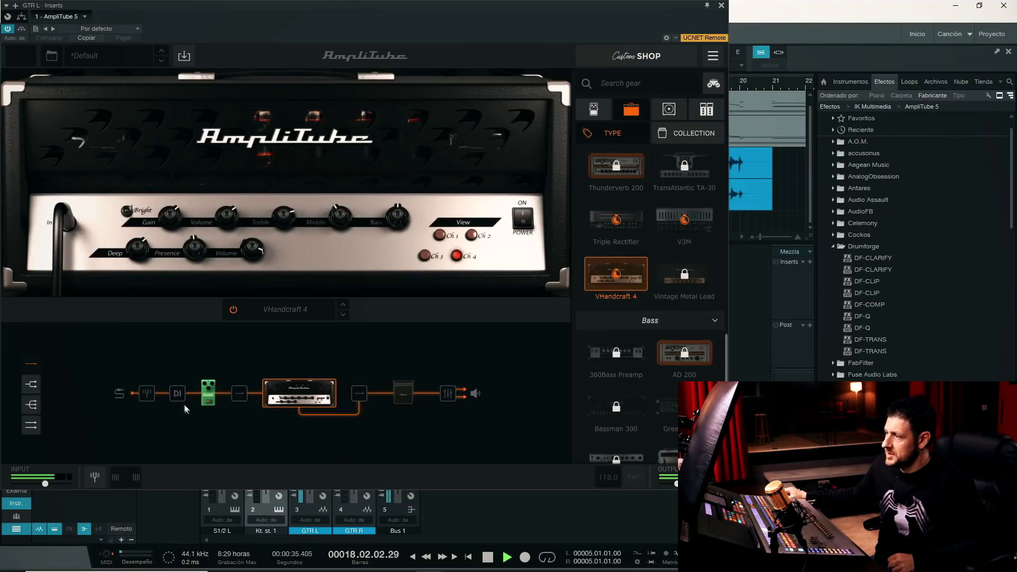
Step: Try a split dual-amp path, then return the chain to a single series path
{"action": "left_click_drag", "start_coordinate": [210, 398], "coordinate": [242, 399]}
{"action": "left_click", "coordinate": [228, 396]}
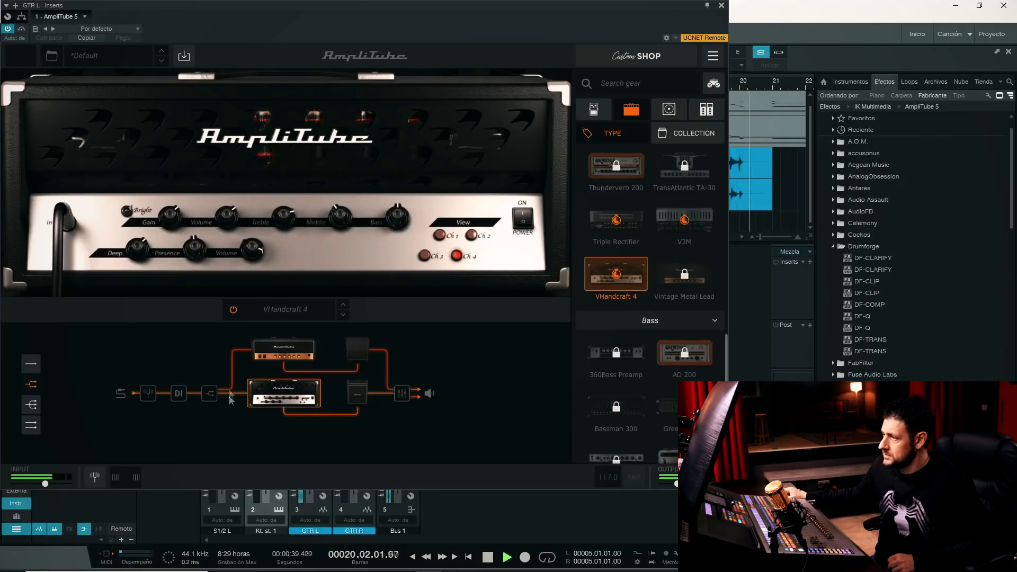
{"action": "left_click", "coordinate": [30, 364]}
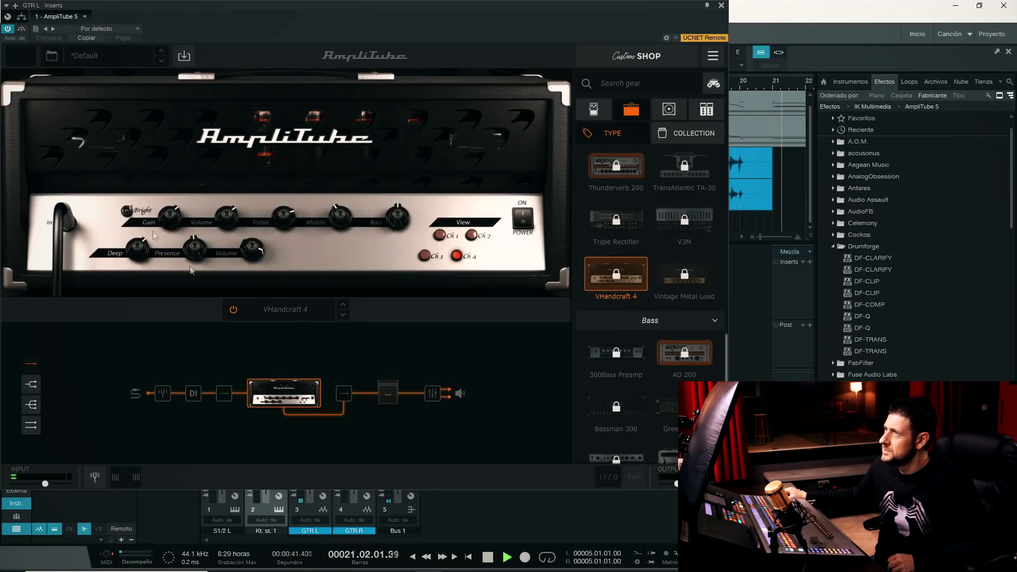
Step: Raise the OverScream level to 8.35 and insert a Noise Gate from Dynamics before it
{"action": "left_click", "coordinate": [594, 109]}
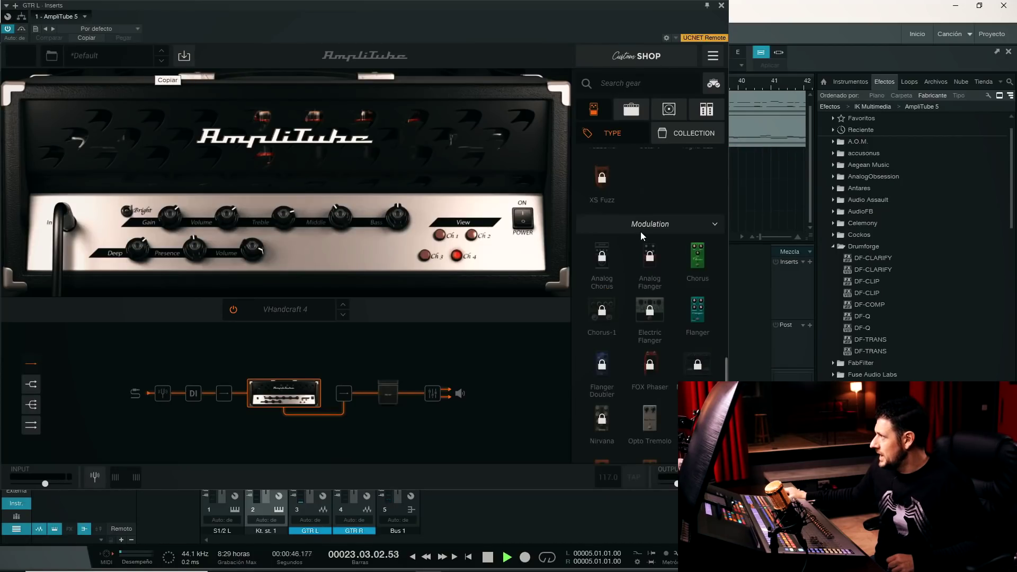
{"action": "scroll", "coordinate": [643, 237], "scroll_direction": "up", "scroll_amount": 5}
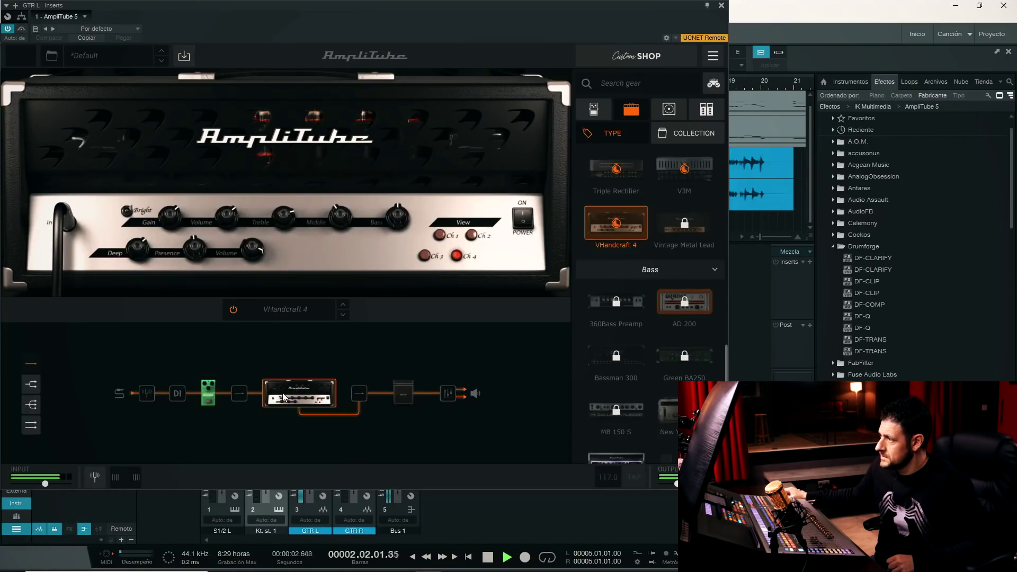
{"action": "right_click", "coordinate": [284, 397]}
{"action": "left_click", "coordinate": [212, 393]}
{"action": "left_click", "coordinate": [212, 393]}
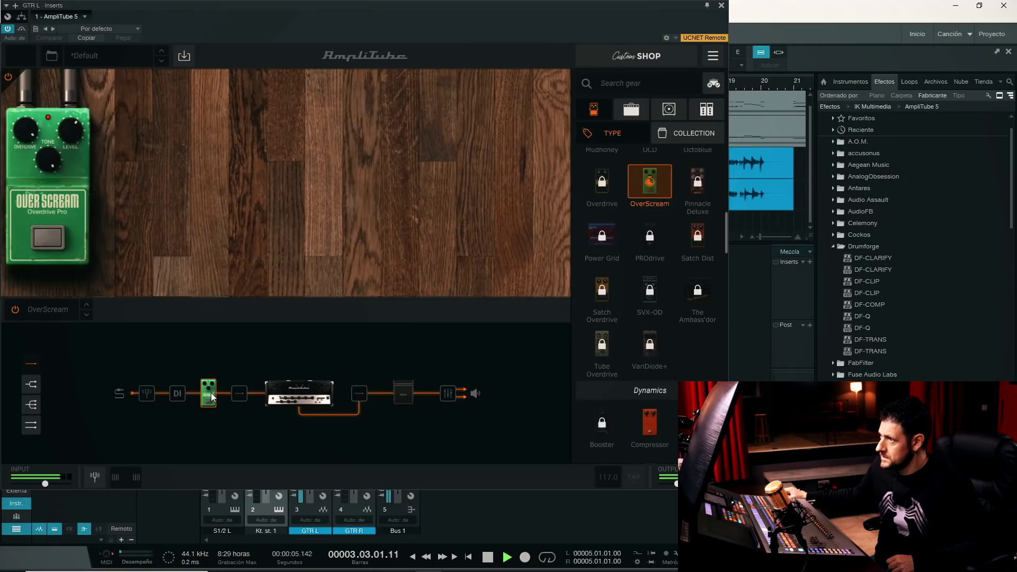
{"action": "left_click_drag", "start_coordinate": [71, 133], "coordinate": [71, 125]}
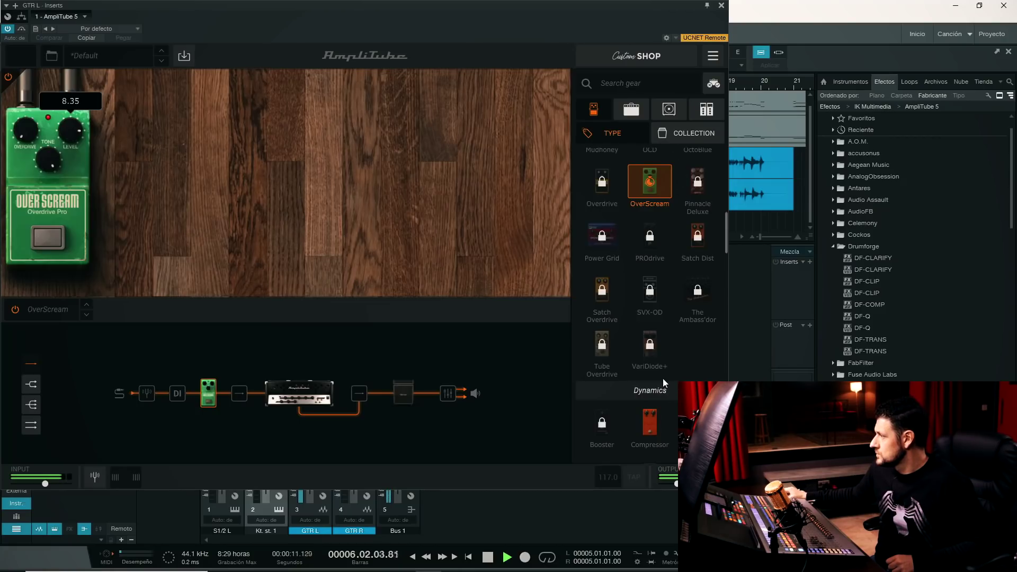
{"action": "scroll", "coordinate": [663, 378], "scroll_direction": "down", "scroll_amount": 5}
{"action": "left_click_drag", "start_coordinate": [698, 280], "coordinate": [197, 393]}
Step: Set the Noise Gate threshold to -24.6 dB and release to 20 ms, and raise its depth
{"action": "left_click_drag", "start_coordinate": [49, 136], "coordinate": [45, 55]}
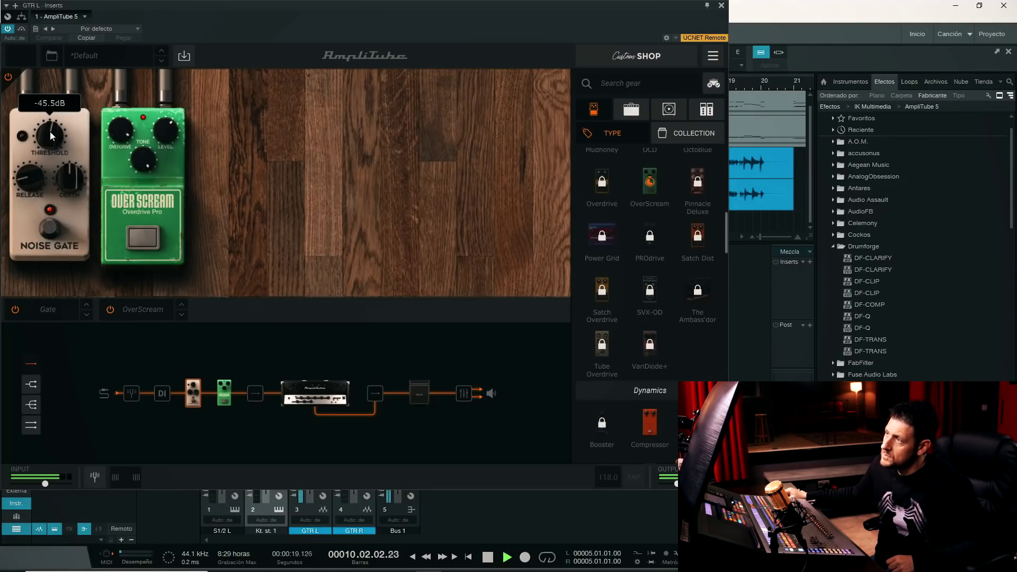
{"action": "left_click", "coordinate": [722, 6]}
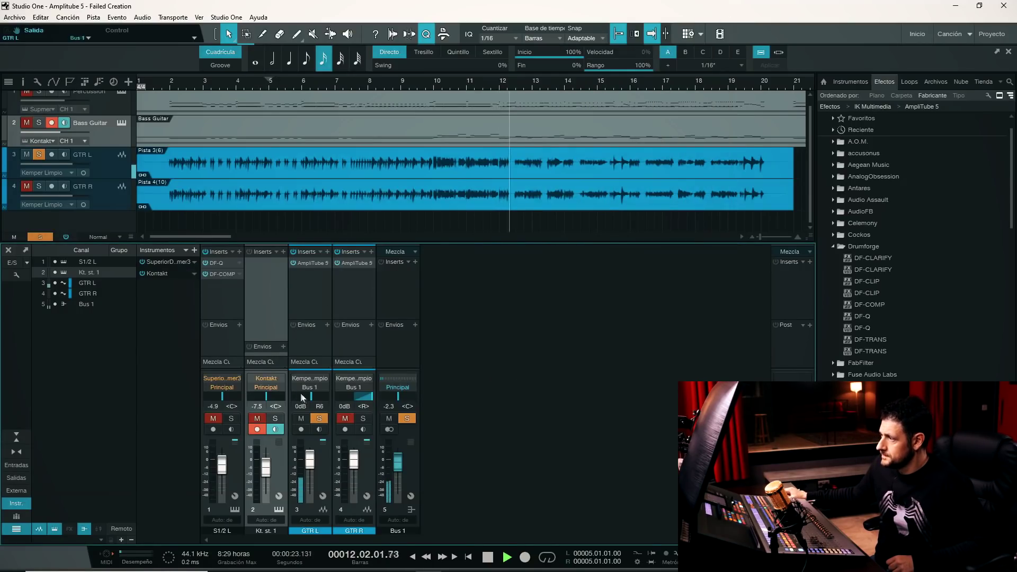
{"action": "left_click", "coordinate": [316, 264]}
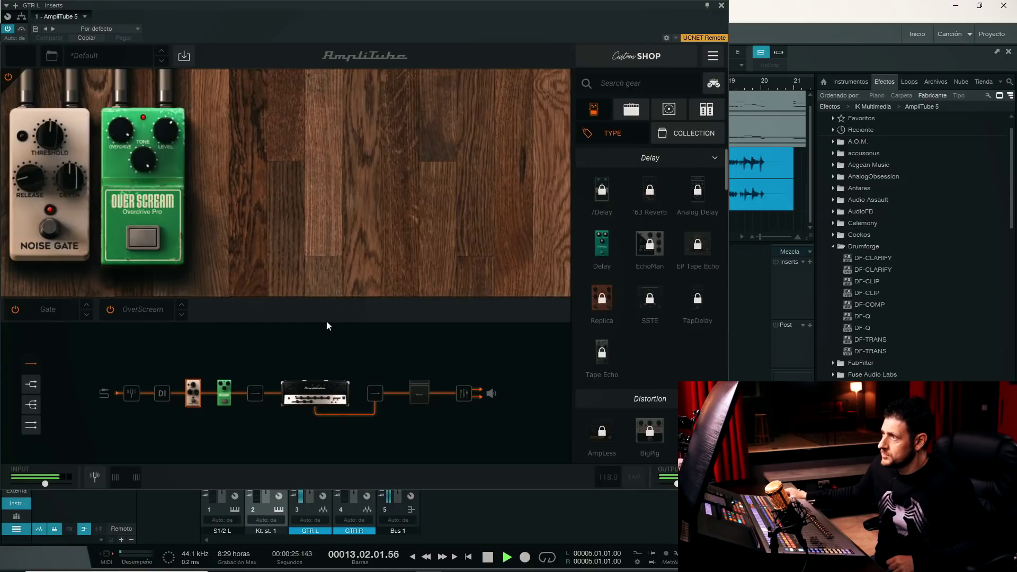
{"action": "left_click_drag", "start_coordinate": [32, 175], "coordinate": [36, 192]}
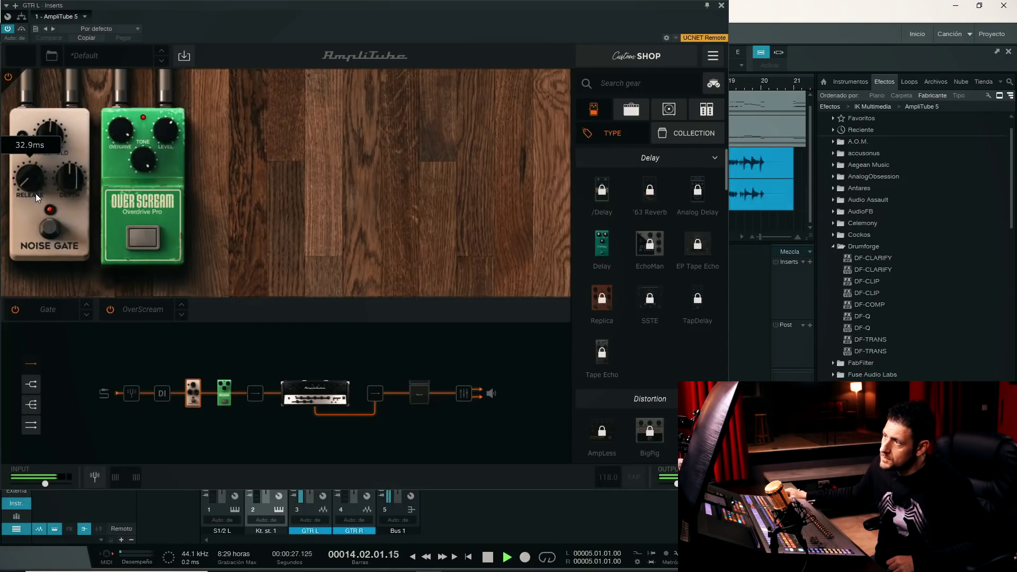
{"action": "mouse_move", "coordinate": [51, 127]}
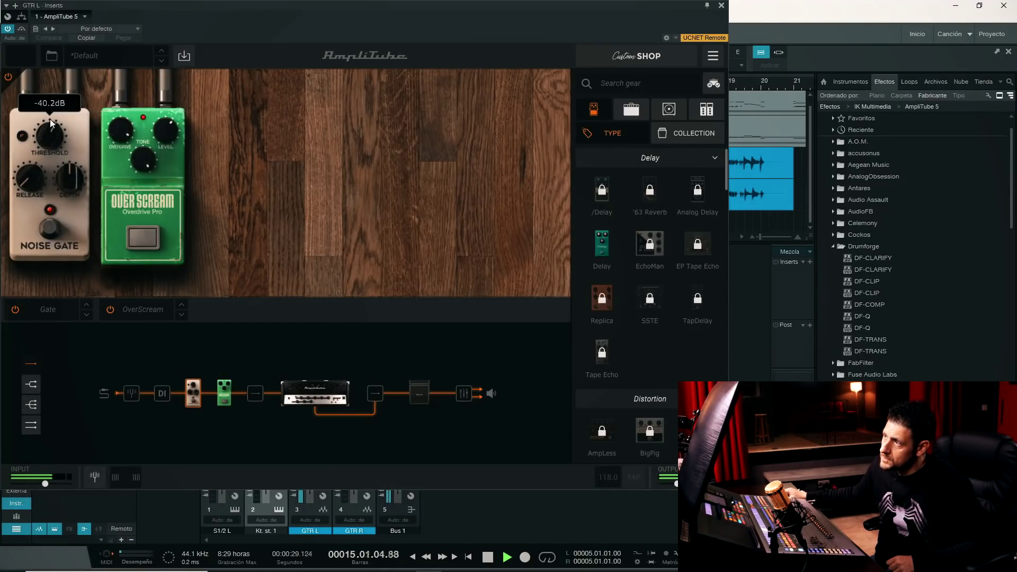
{"action": "left_click_drag", "start_coordinate": [69, 176], "coordinate": [40, 389]}
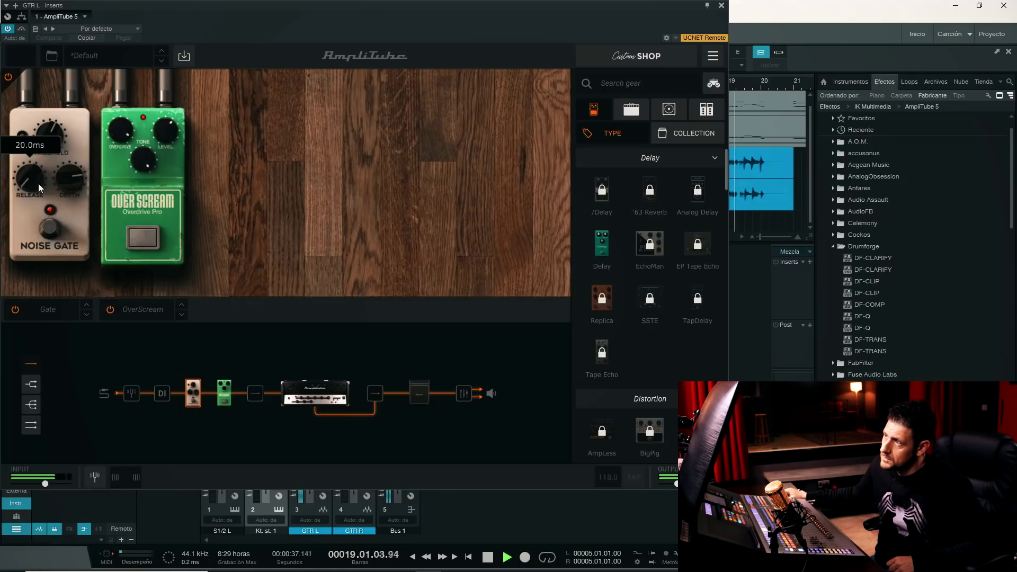
{"action": "mouse_move", "coordinate": [49, 123]}
{"action": "left_click_drag", "start_coordinate": [49, 123], "coordinate": [47, 131]}
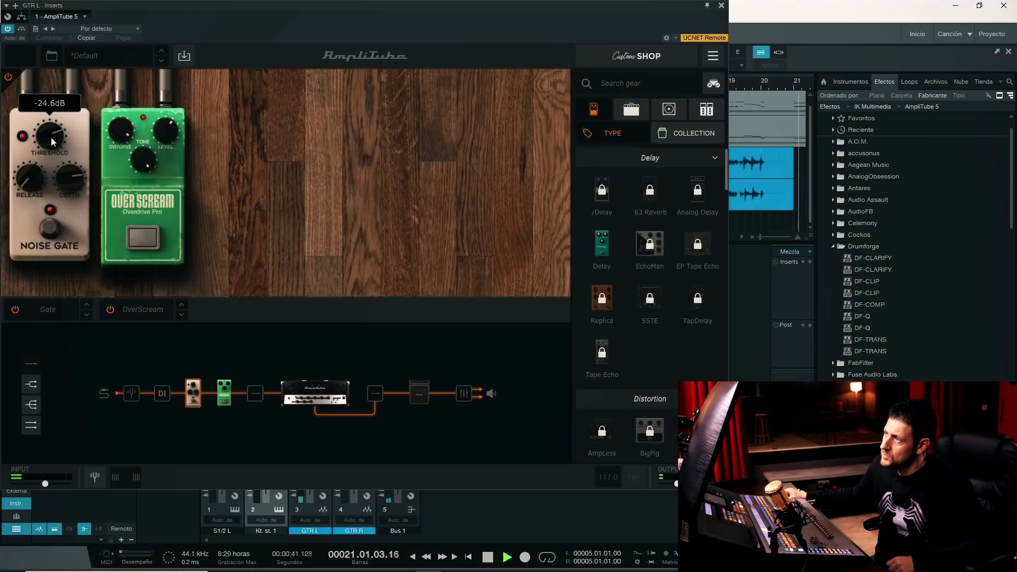
{"action": "key", "text": "space"}
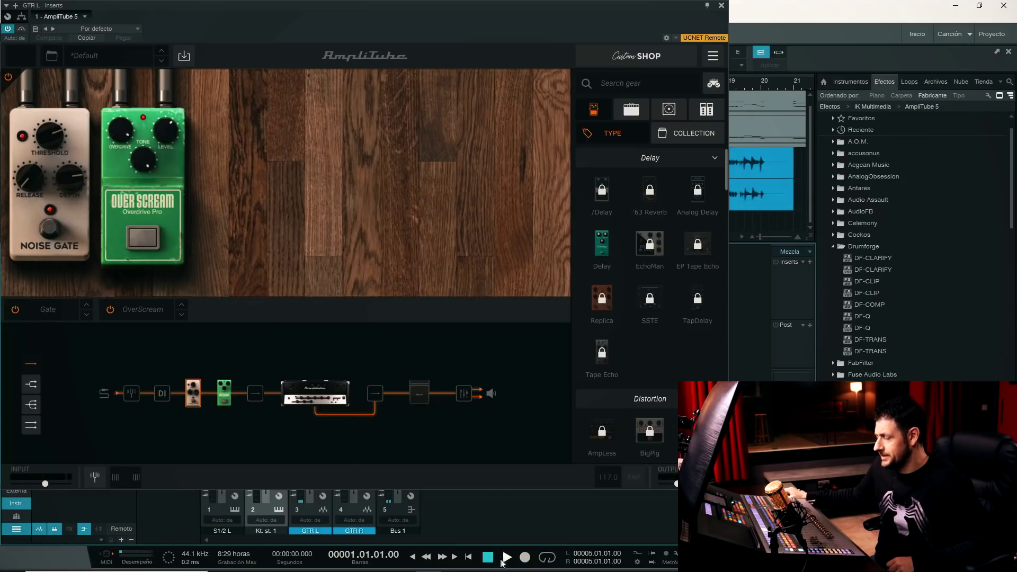
{"action": "left_click", "coordinate": [349, 405]}
Step: Lower the amp gain to 4.6 and copy GTR L's AmpliTube 5 insert onto GTR R
{"action": "left_click_drag", "start_coordinate": [171, 217], "coordinate": [176, 253]}
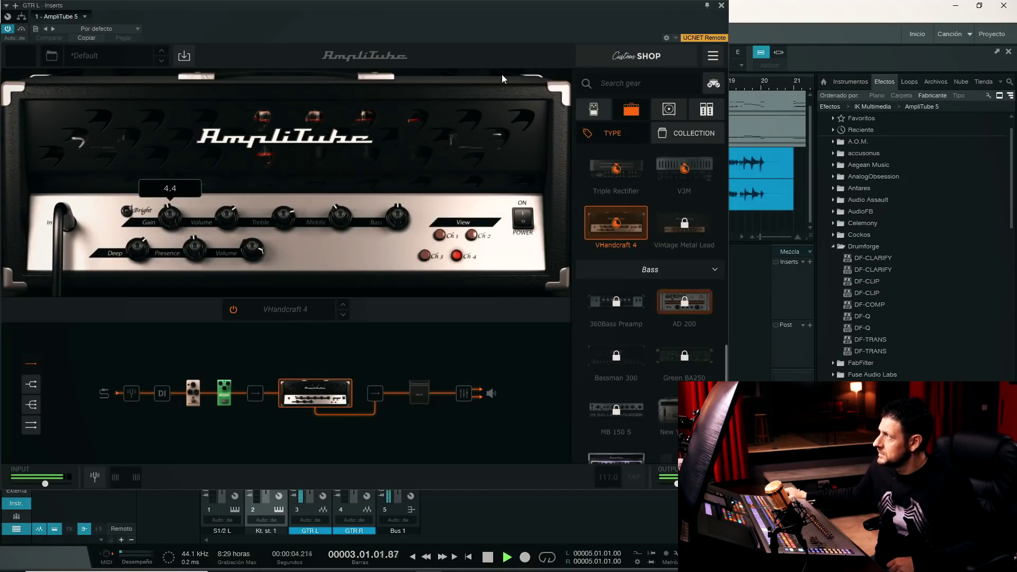
{"action": "left_click", "coordinate": [721, 5]}
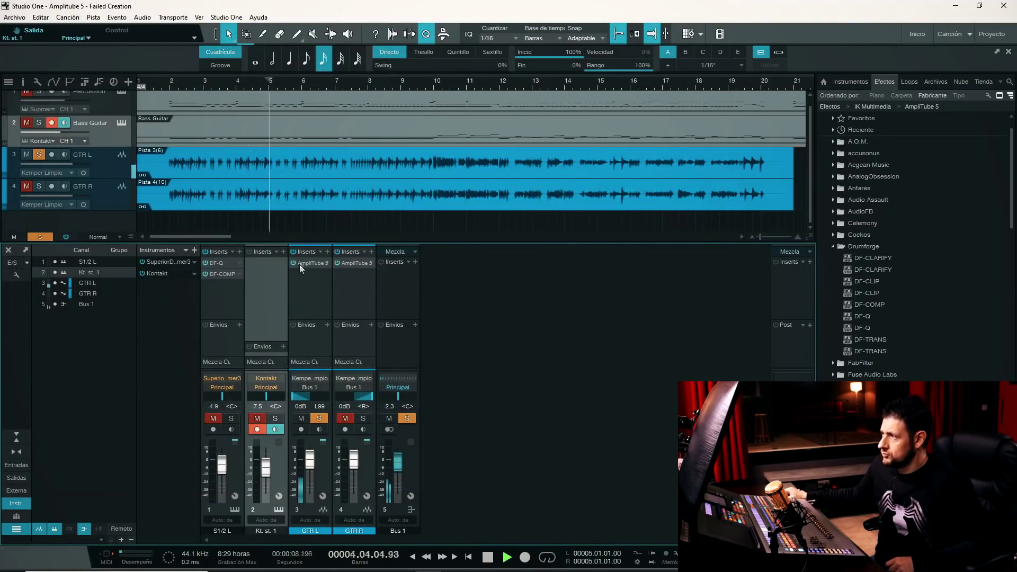
{"action": "left_click_drag", "start_coordinate": [309, 263], "coordinate": [350, 267]}
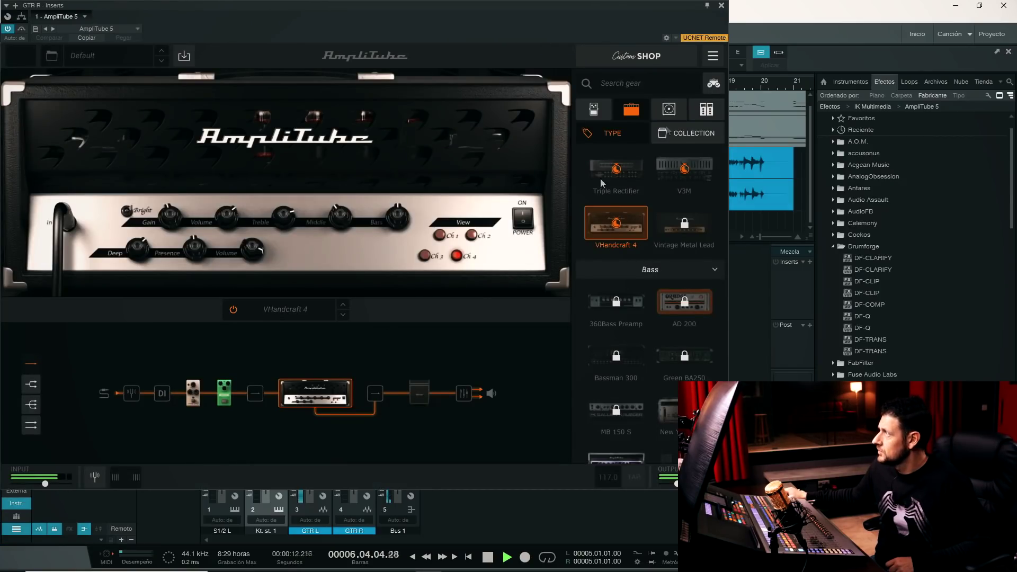
Step: Close GTR R's plugin window and toggle GTR L's solo on and off
{"action": "left_click", "coordinate": [721, 6]}
{"action": "left_click", "coordinate": [319, 419]}
{"action": "left_click", "coordinate": [319, 419]}
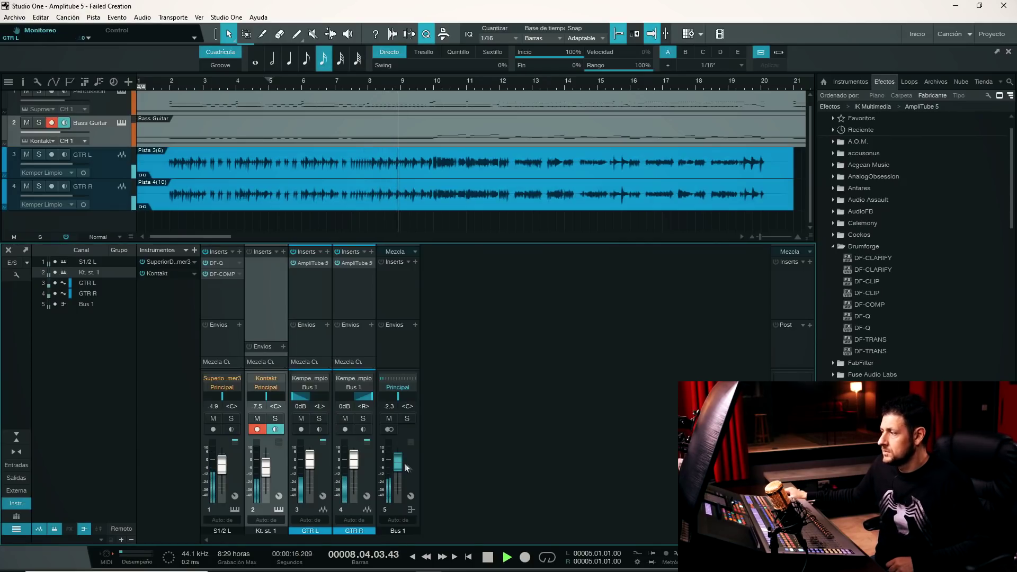
Step: Bring the Bus 1 fader to +4.9 dB and stop playback
{"action": "left_click_drag", "start_coordinate": [402, 468], "coordinate": [404, 457]}
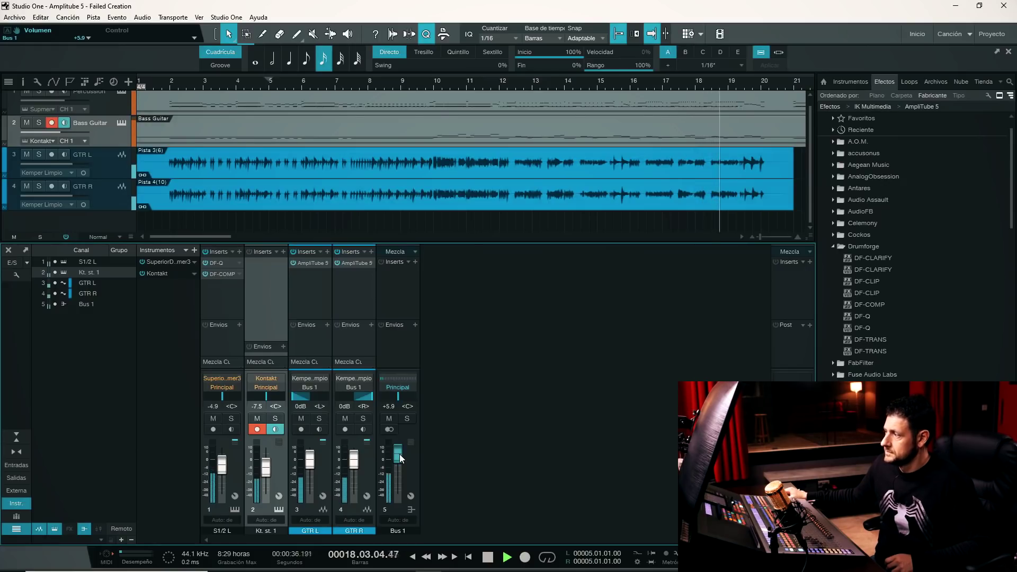
{"action": "left_click_drag", "start_coordinate": [399, 453], "coordinate": [400, 456]}
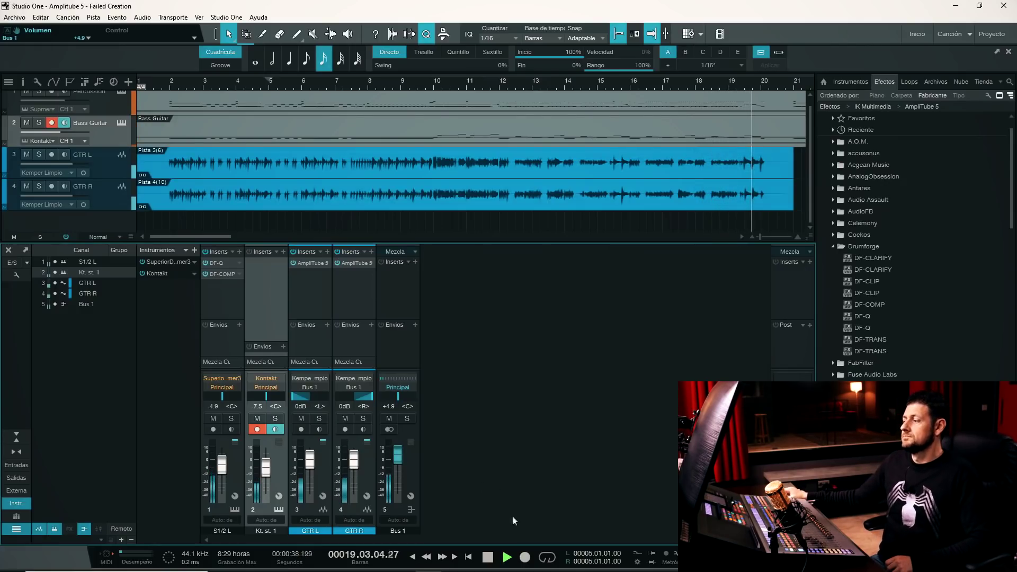
{"action": "left_click", "coordinate": [488, 556]}
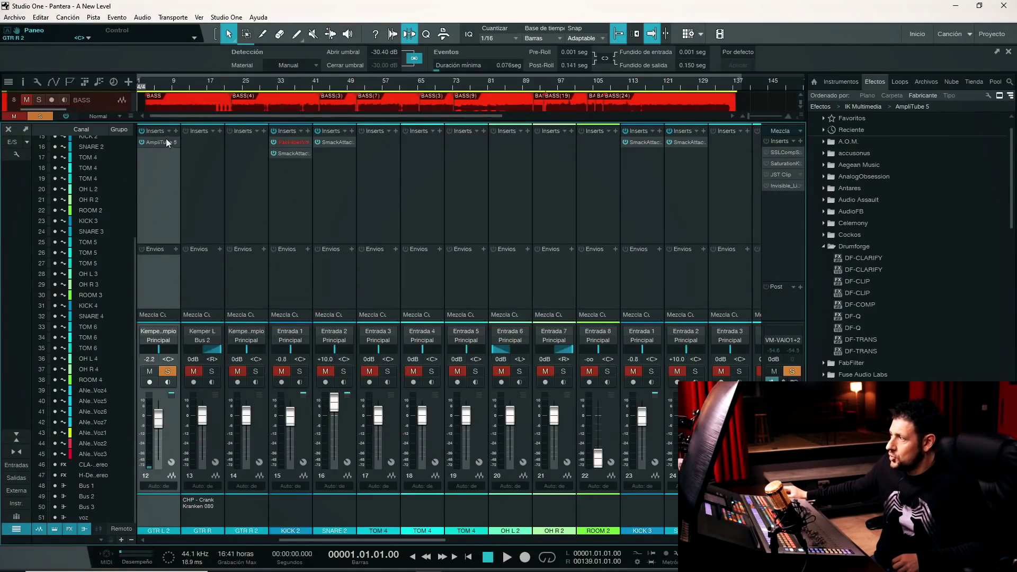
Step: Load the Darrell 100 amp head in GTR L 2's AmpliTube 5 insert
{"action": "left_click", "coordinate": [159, 143]}
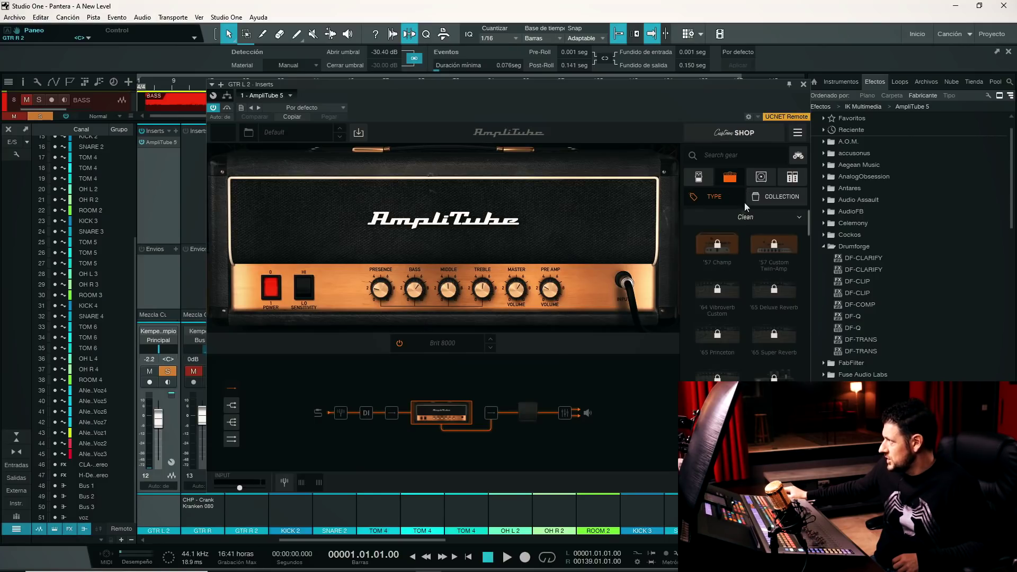
{"action": "scroll", "coordinate": [742, 275], "scroll_direction": "down", "scroll_amount": 5}
{"action": "left_click", "coordinate": [711, 333]}
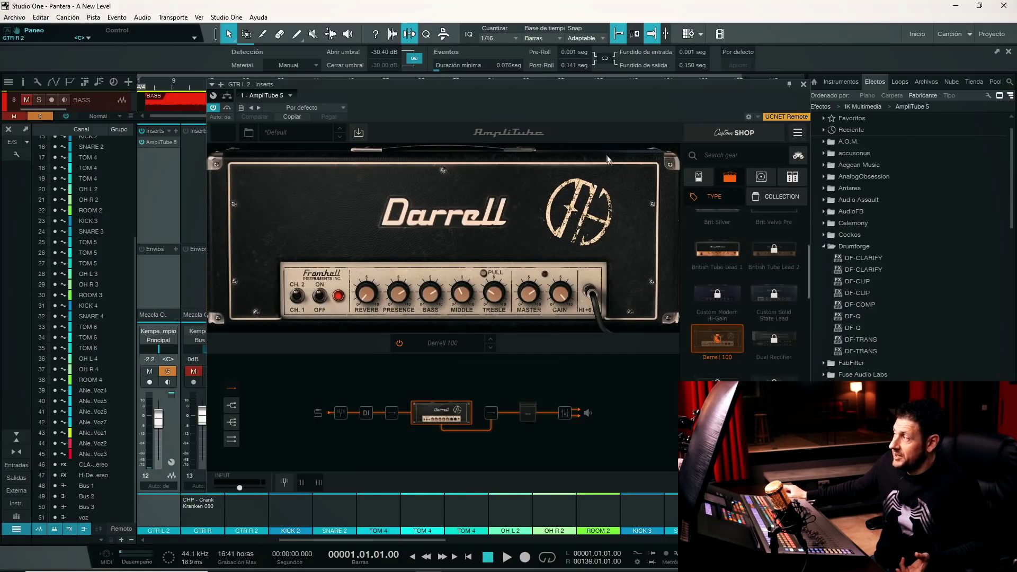
{"action": "left_click_drag", "start_coordinate": [558, 87], "coordinate": [395, 31]}
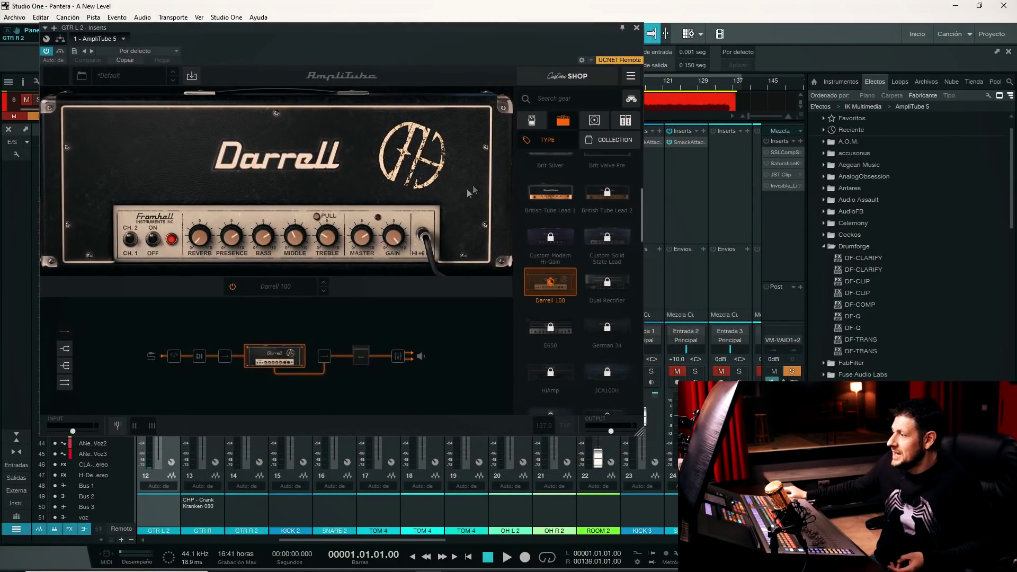
Step: Start playback, set the Darrell 100 treble to 5.5, and show the 4x12 Darrell 412 cabinet
{"action": "left_click", "coordinate": [354, 355]}
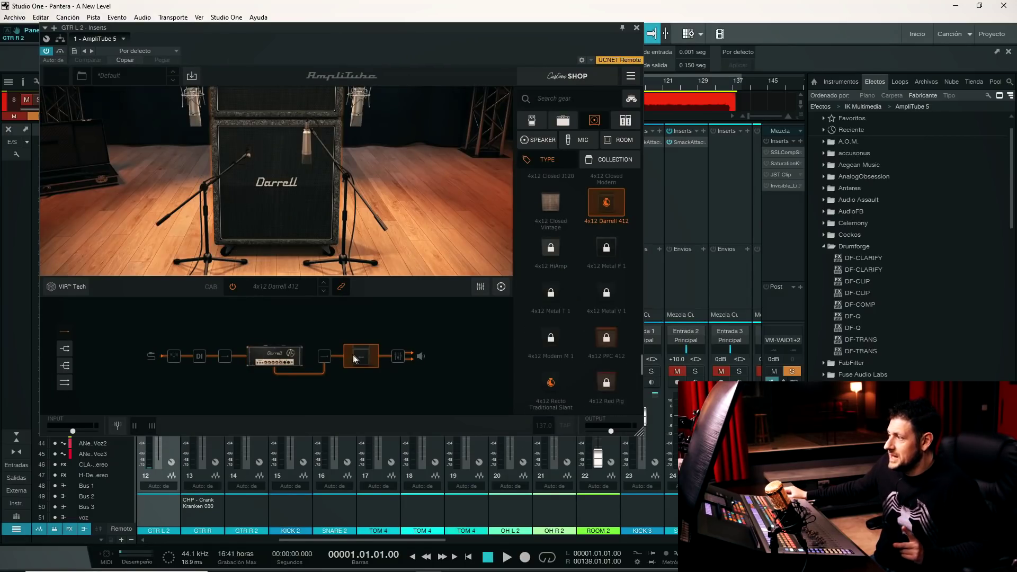
{"action": "left_click", "coordinate": [279, 357]}
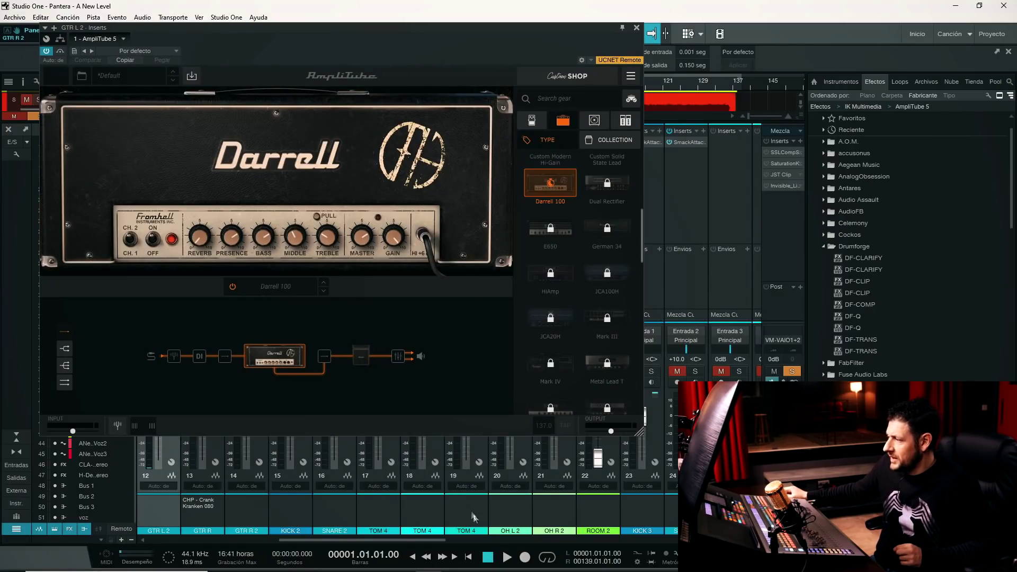
{"action": "left_click", "coordinate": [506, 557]}
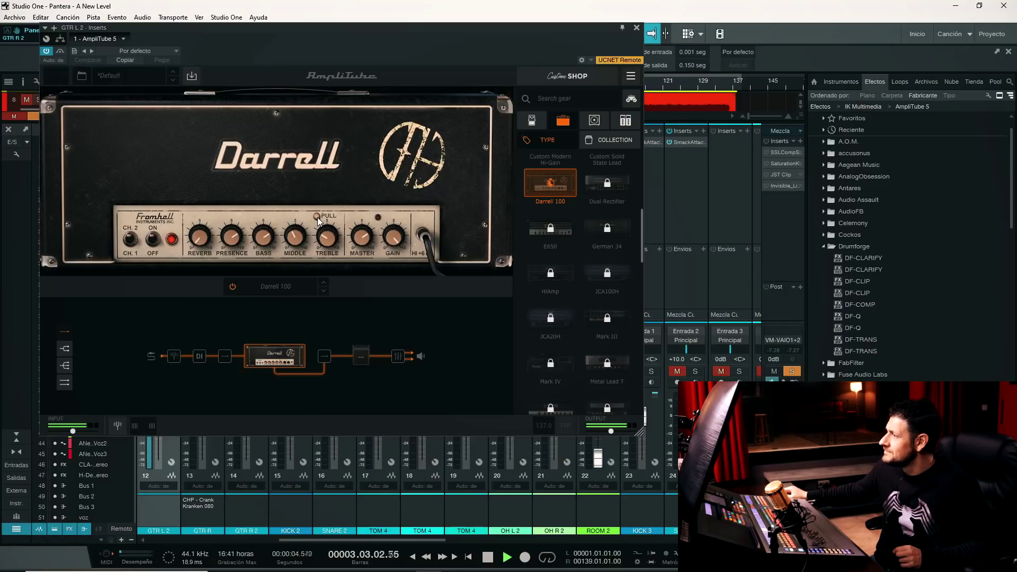
{"action": "left_click_drag", "start_coordinate": [324, 241], "coordinate": [322, 211]}
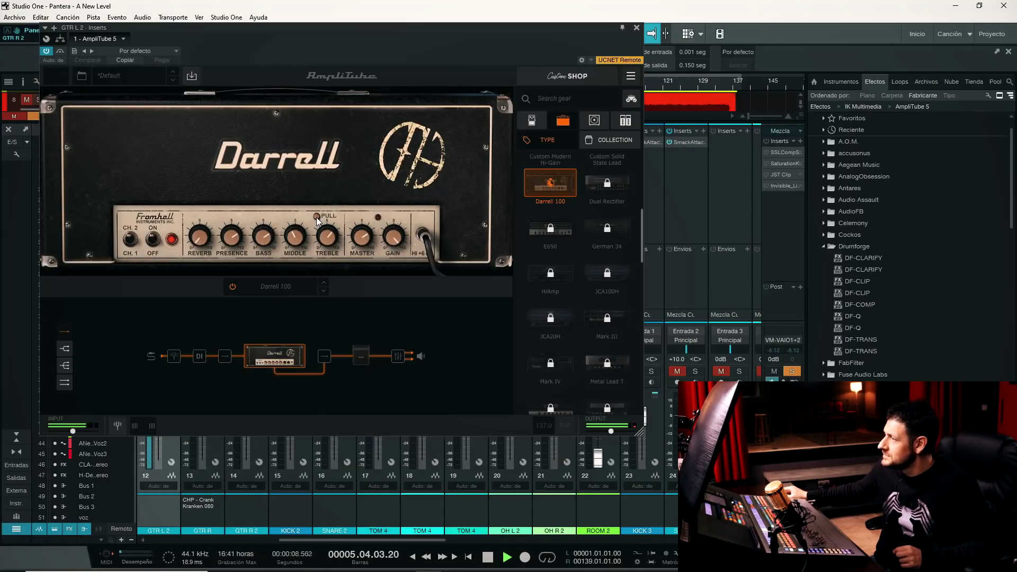
{"action": "mouse_move", "coordinate": [297, 237]}
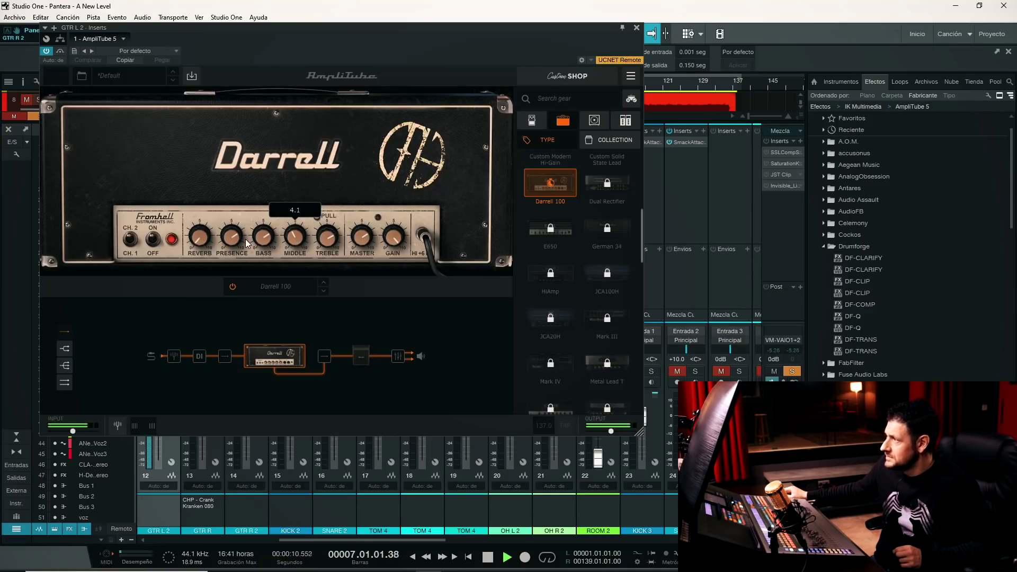
{"action": "mouse_move", "coordinate": [232, 241]}
{"action": "mouse_move", "coordinate": [393, 242]}
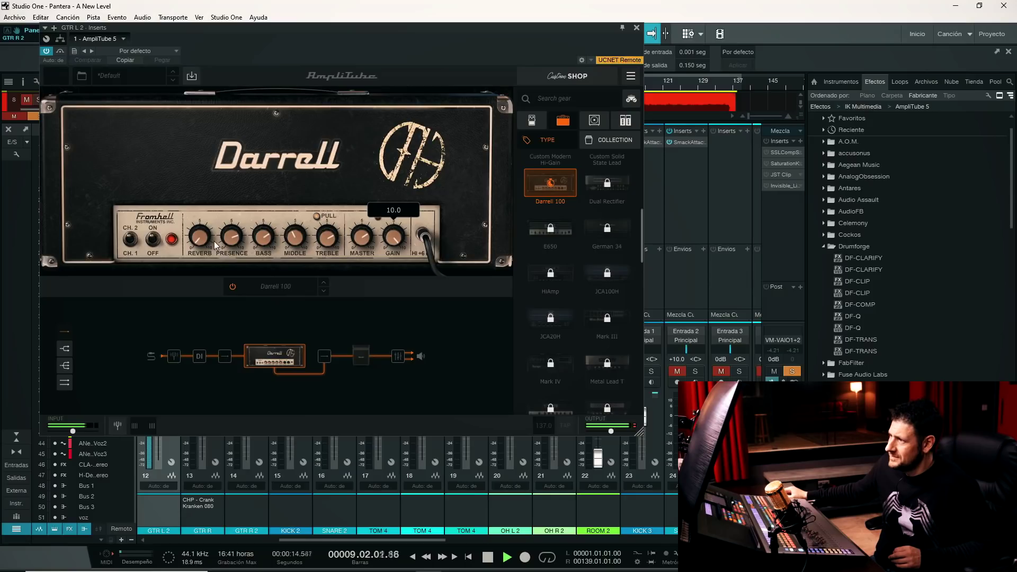
{"action": "left_click", "coordinate": [359, 355]}
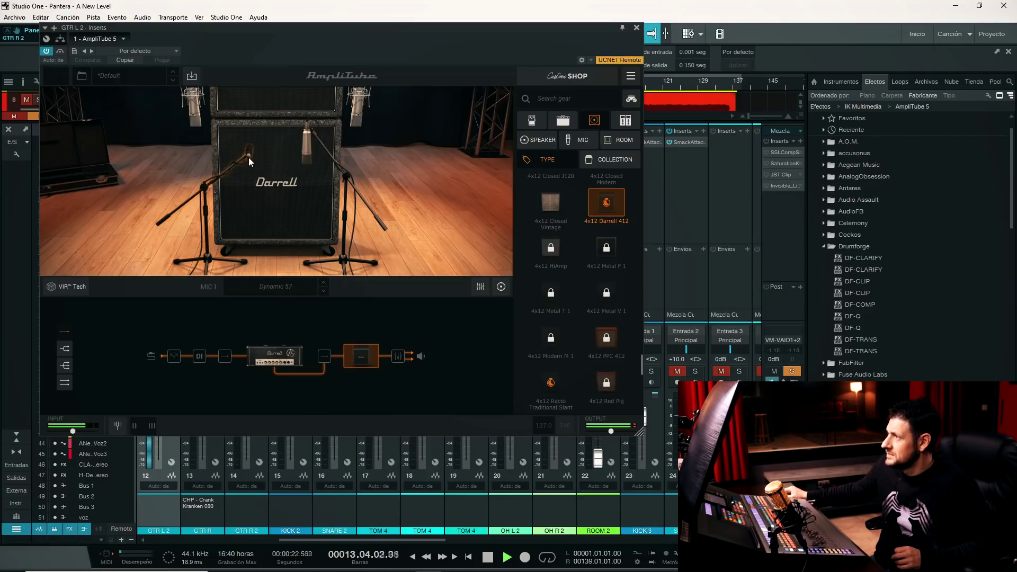
Step: Reposition both mics on the Darrell 412 cab, with the mic choices and levels shown
{"action": "left_click_drag", "start_coordinate": [249, 157], "coordinate": [245, 167]}
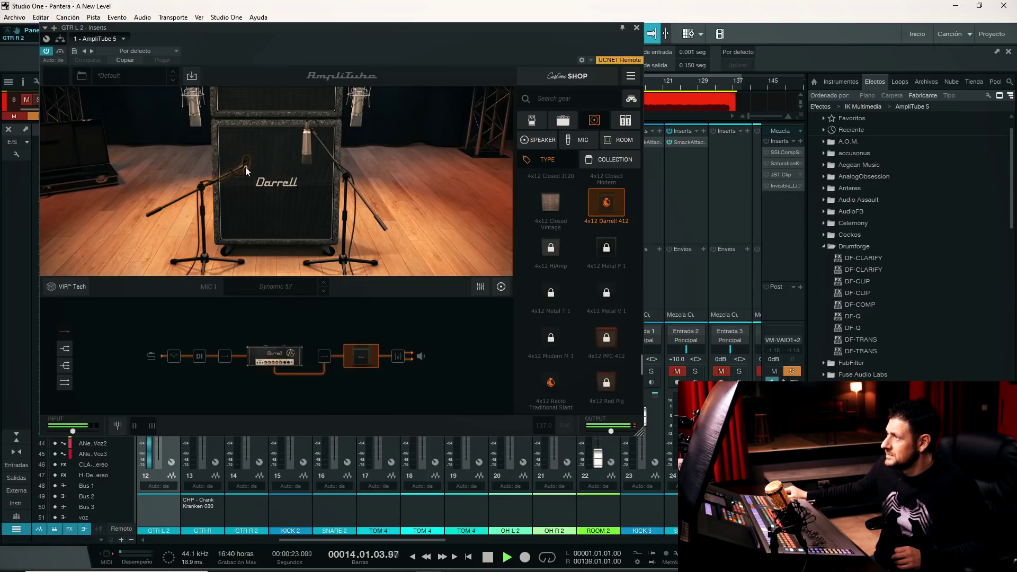
{"action": "left_click", "coordinate": [582, 141]}
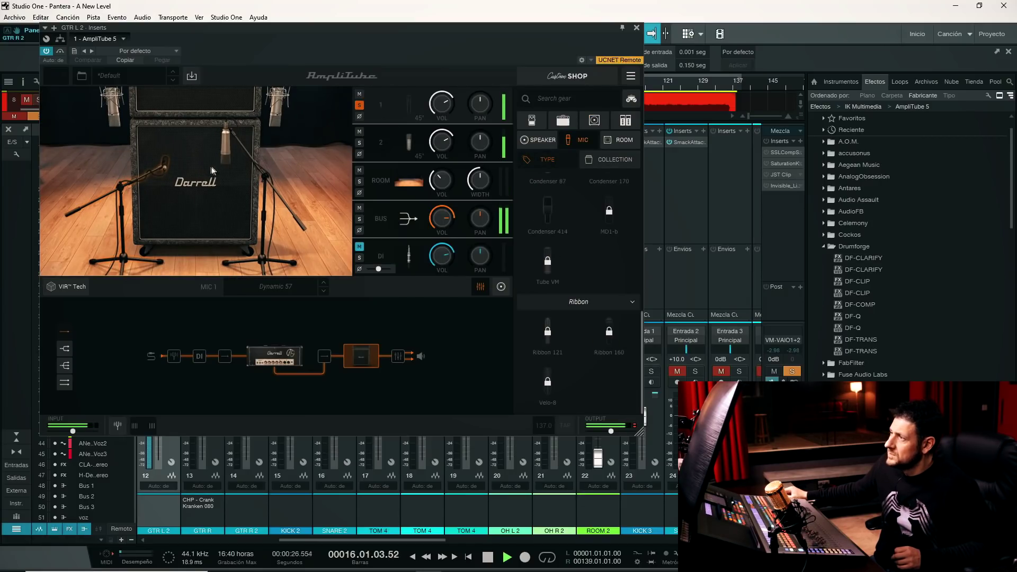
{"action": "left_click_drag", "start_coordinate": [164, 160], "coordinate": [167, 161]}
{"action": "left_click_drag", "start_coordinate": [230, 146], "coordinate": [239, 157]}
Step: Make mic 2 a Condenser 414, move it higher, and lower its volume to -14.3 dB
{"action": "scroll", "coordinate": [584, 225], "scroll_direction": "up", "scroll_amount": 1}
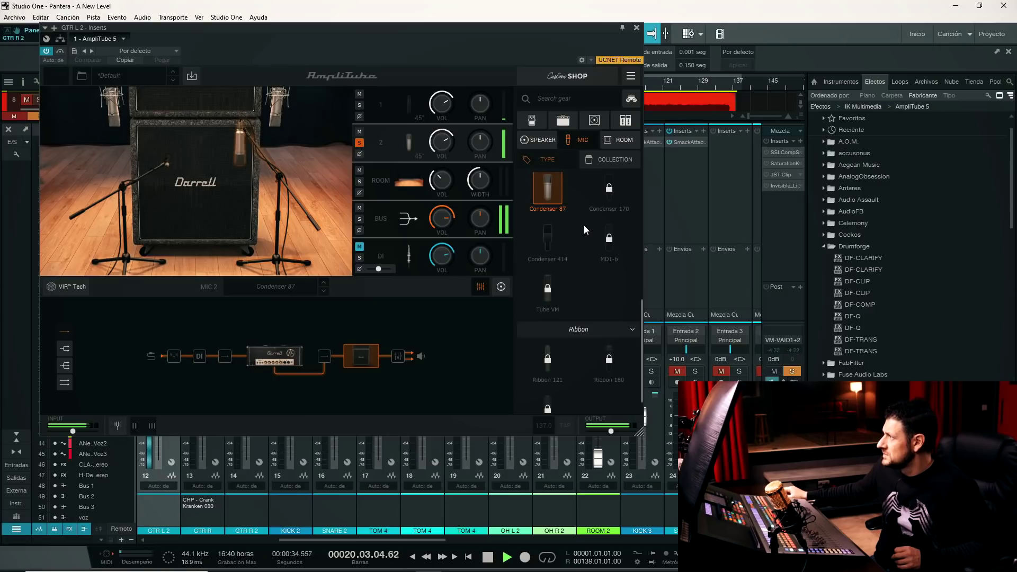
{"action": "left_click", "coordinate": [546, 243]}
{"action": "mouse_move", "coordinate": [250, 161]}
{"action": "left_mouse_down"}
{"action": "mouse_move", "coordinate": [296, 123]}
{"action": "mouse_move", "coordinate": [309, 168]}
{"action": "mouse_move", "coordinate": [233, 162]}
{"action": "left_mouse_up"}
{"action": "mouse_move", "coordinate": [444, 151]}
{"action": "left_click_drag", "start_coordinate": [442, 152], "coordinate": [442, 155]}
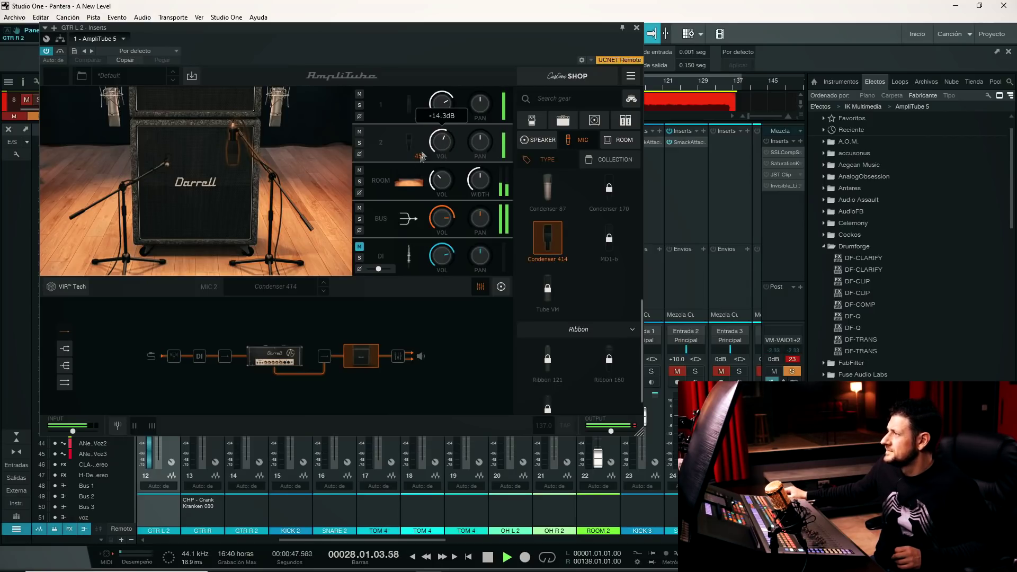
Step: Raise the Darrell 100 presence to 8.3 and treble to 9.4, then close AmpliTube 5
{"action": "left_click", "coordinate": [274, 356]}
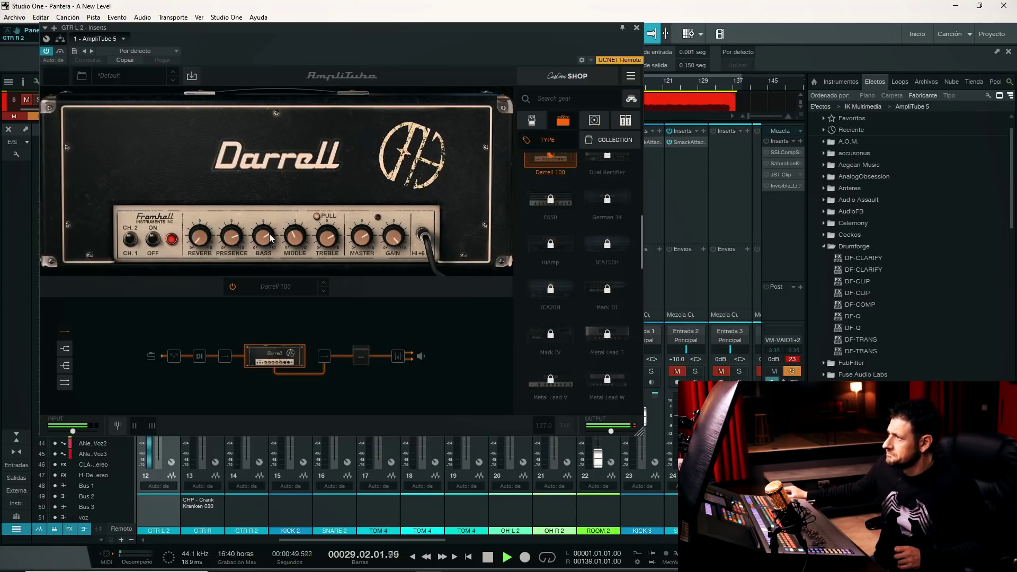
{"action": "left_click_drag", "start_coordinate": [236, 237], "coordinate": [236, 227]}
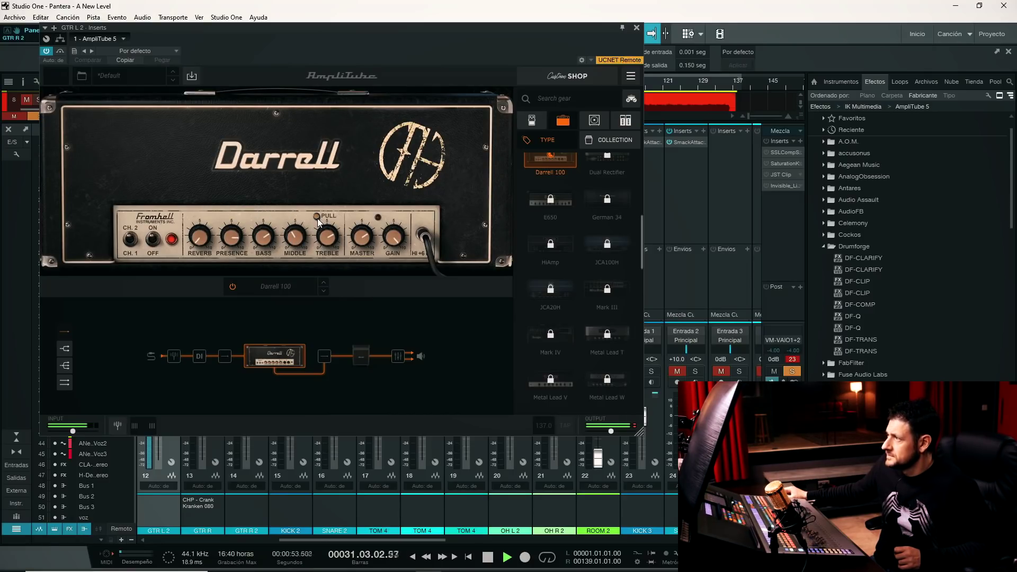
{"action": "left_click", "coordinate": [326, 239]}
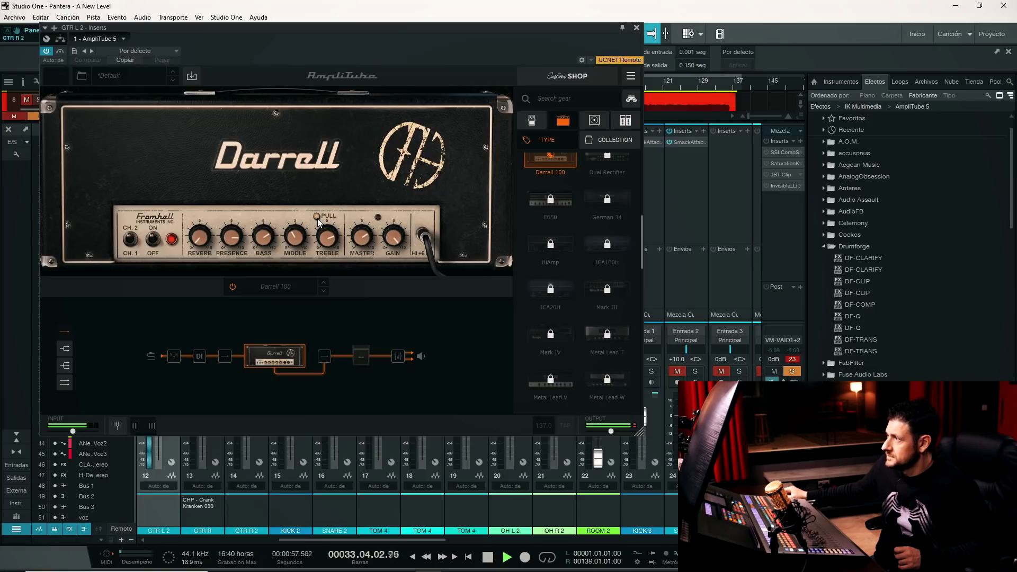
{"action": "mouse_move", "coordinate": [318, 221]}
{"action": "left_mouse_down"}
{"action": "mouse_move", "coordinate": [325, 211]}
{"action": "mouse_move", "coordinate": [327, 228]}
{"action": "left_mouse_up"}
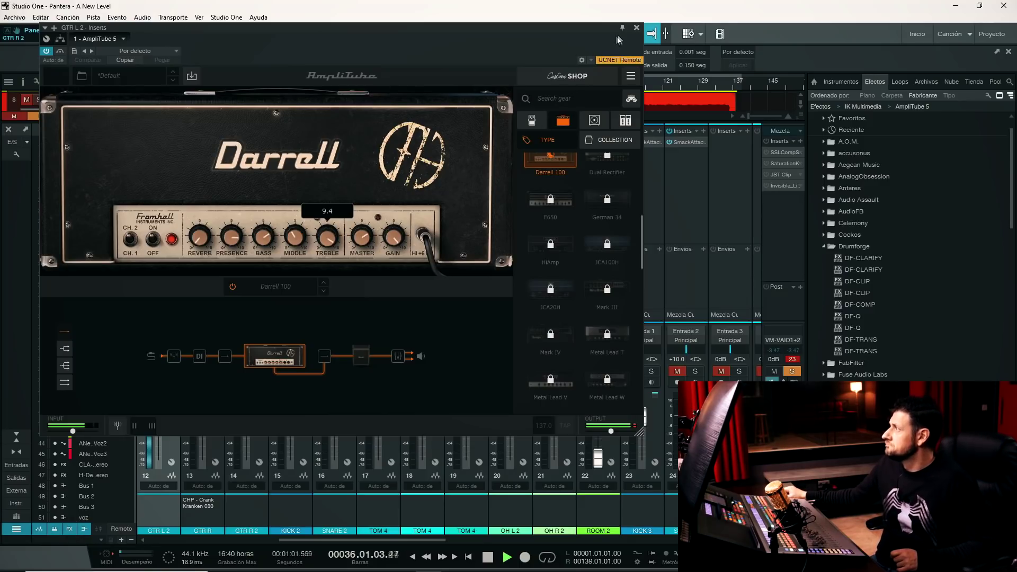
{"action": "left_click", "coordinate": [637, 28]}
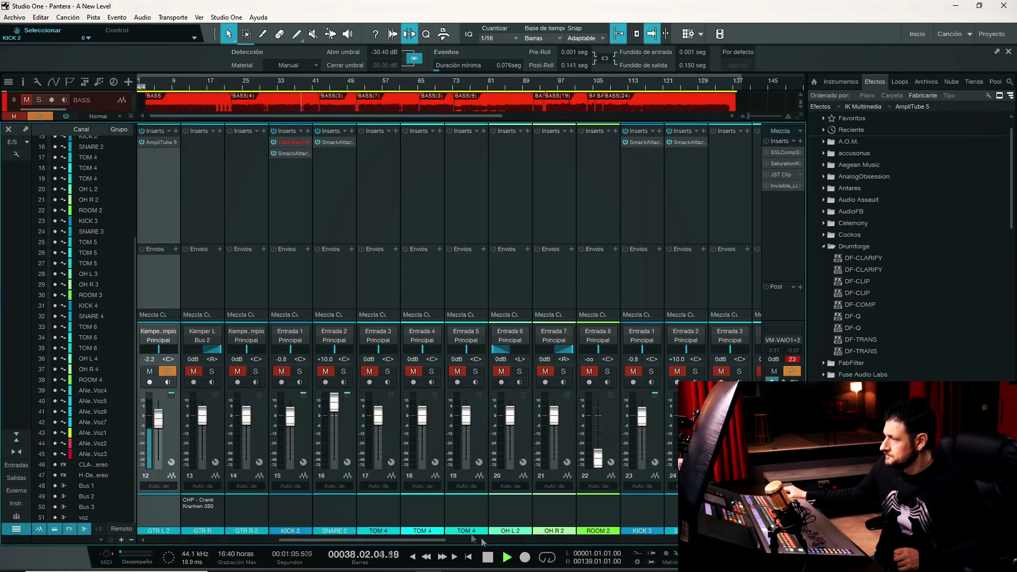
Step: Scroll the mixer left, adjust a fader, and start song playback
{"action": "scroll", "coordinate": [293, 539], "scroll_direction": "left", "scroll_amount": 5}
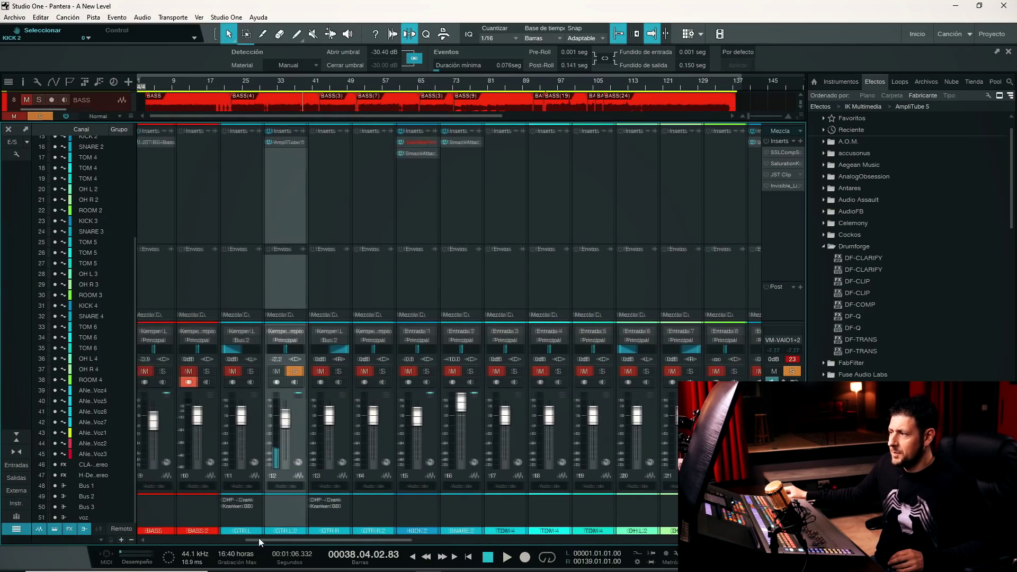
{"action": "left_click_drag", "start_coordinate": [410, 416], "coordinate": [412, 427]}
{"action": "key", "text": "space"}
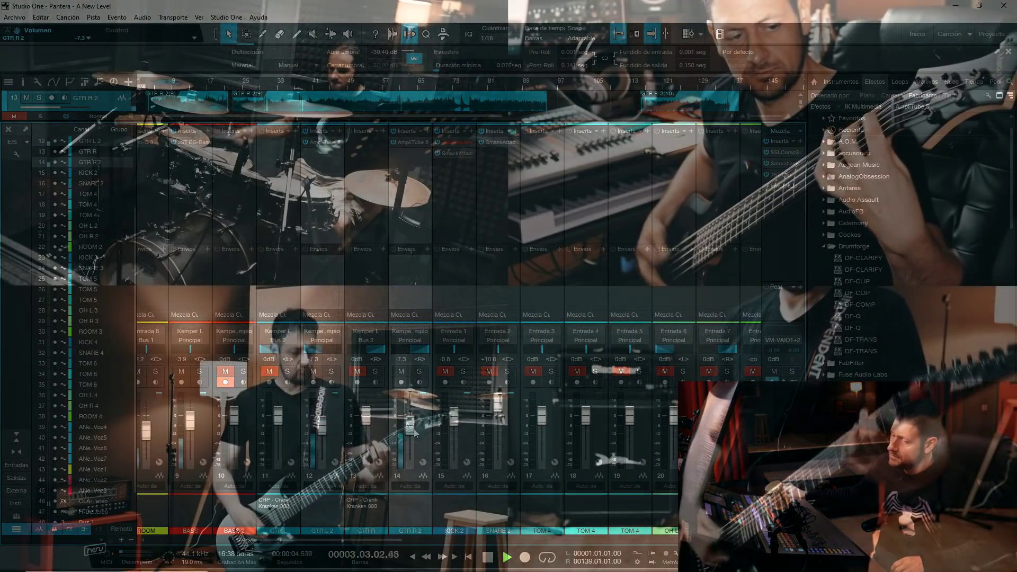